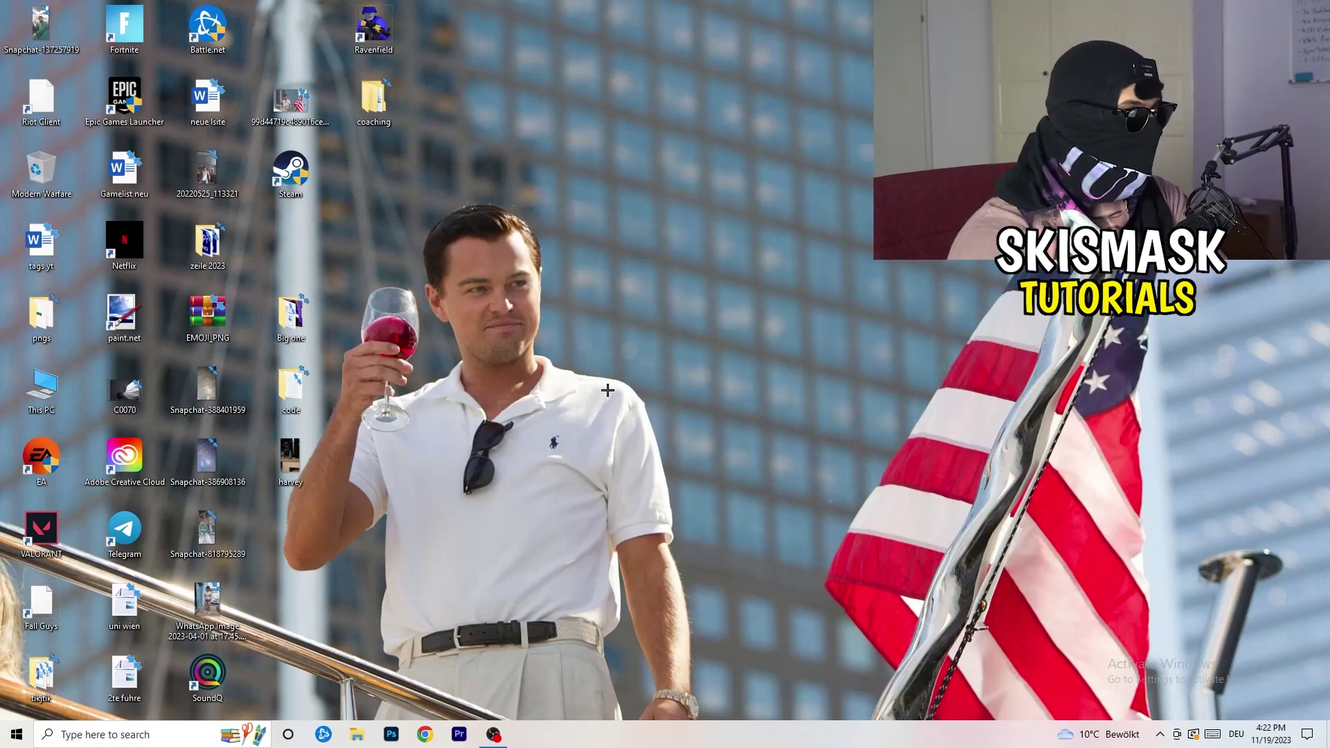
- Open Task Manager's performance view and launch a maximized Resource Monitor
{"action": "right_click", "coordinate": [642, 743]}
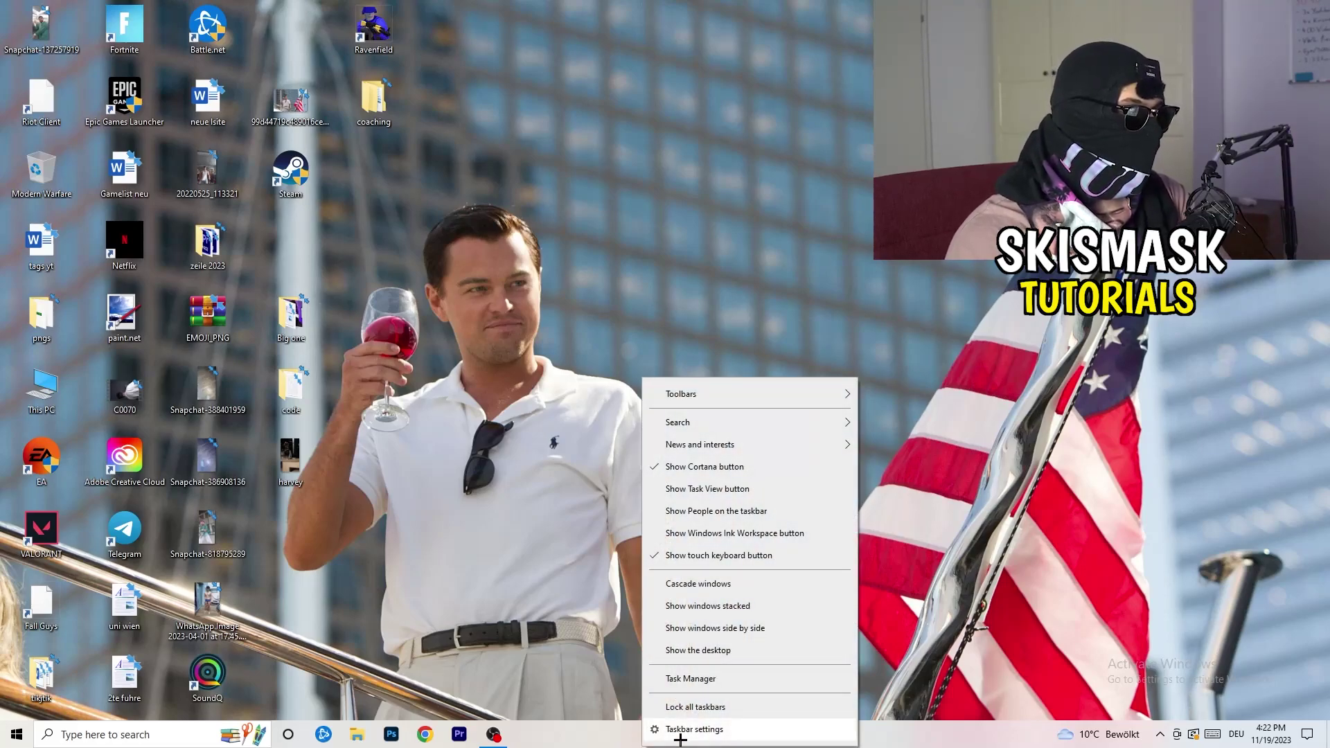
{"action": "left_click", "coordinate": [691, 678]}
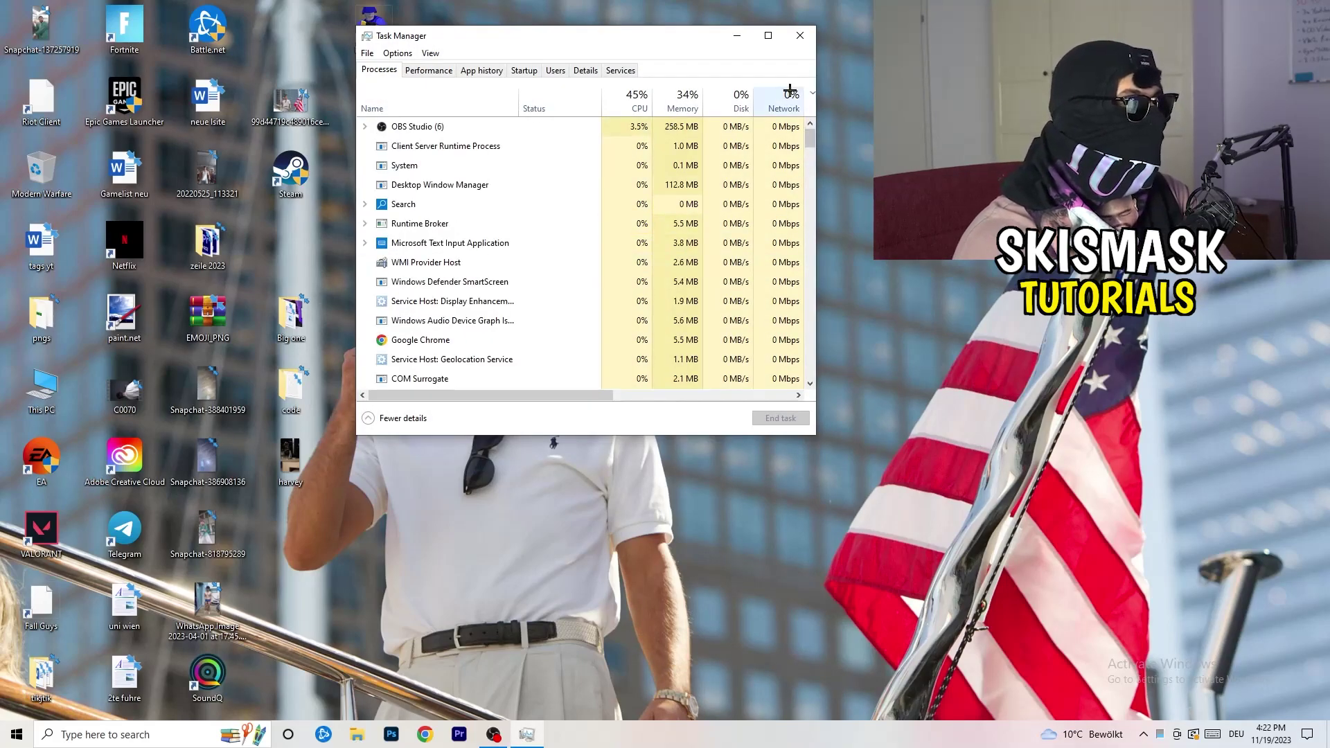
{"action": "left_click", "coordinate": [773, 34]}
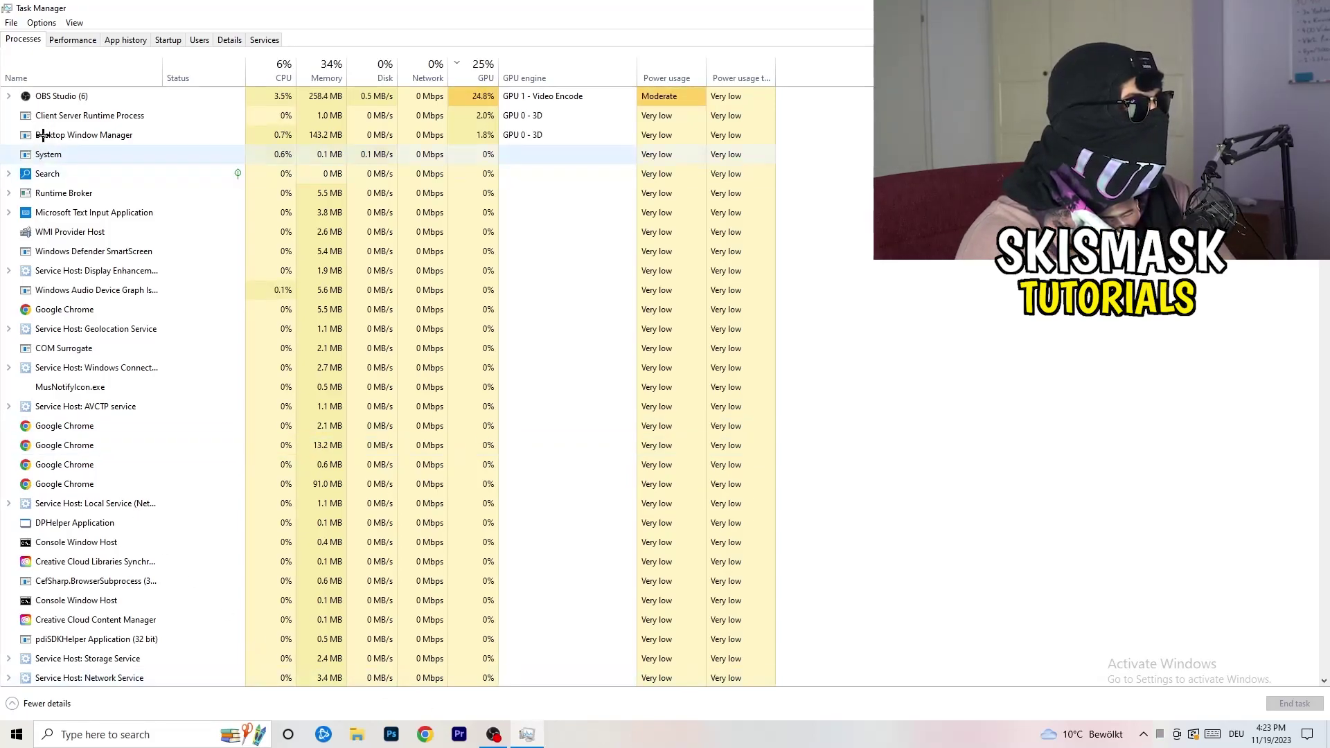
{"action": "left_click", "coordinate": [80, 41]}
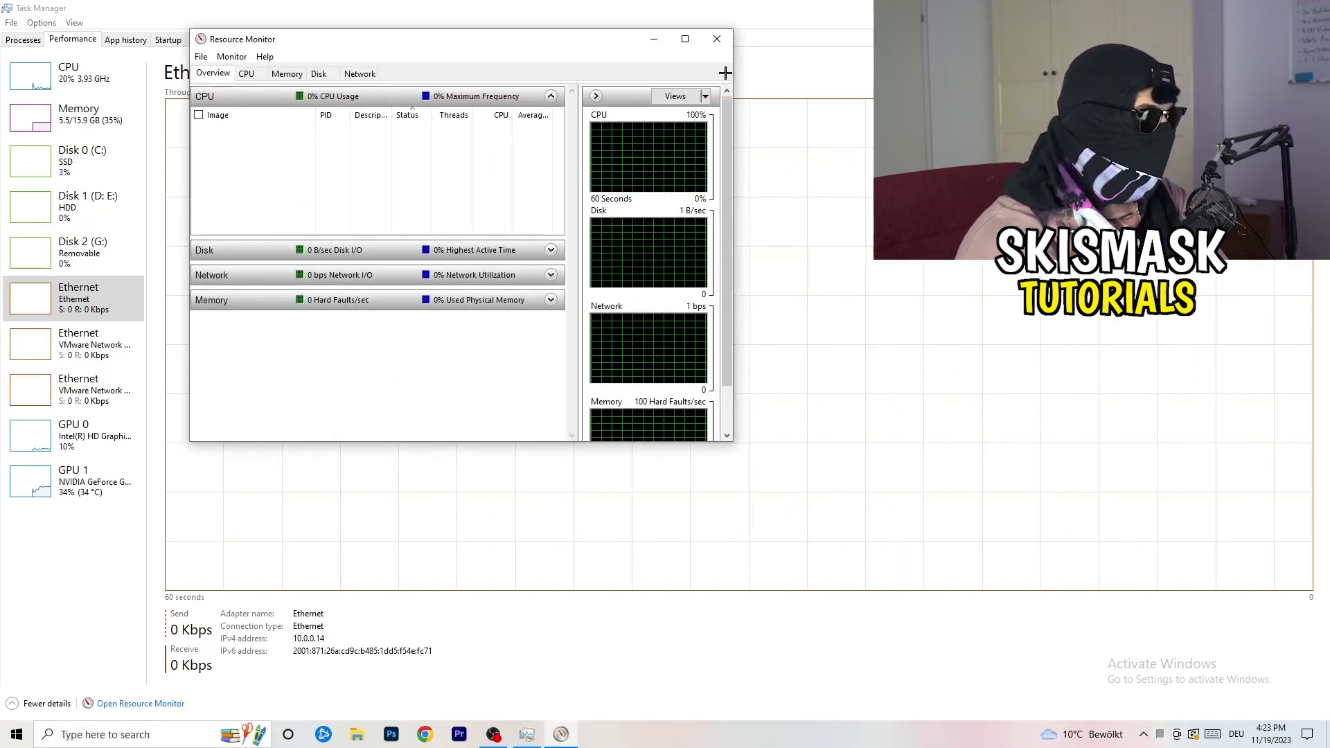
{"action": "left_click", "coordinate": [685, 36]}
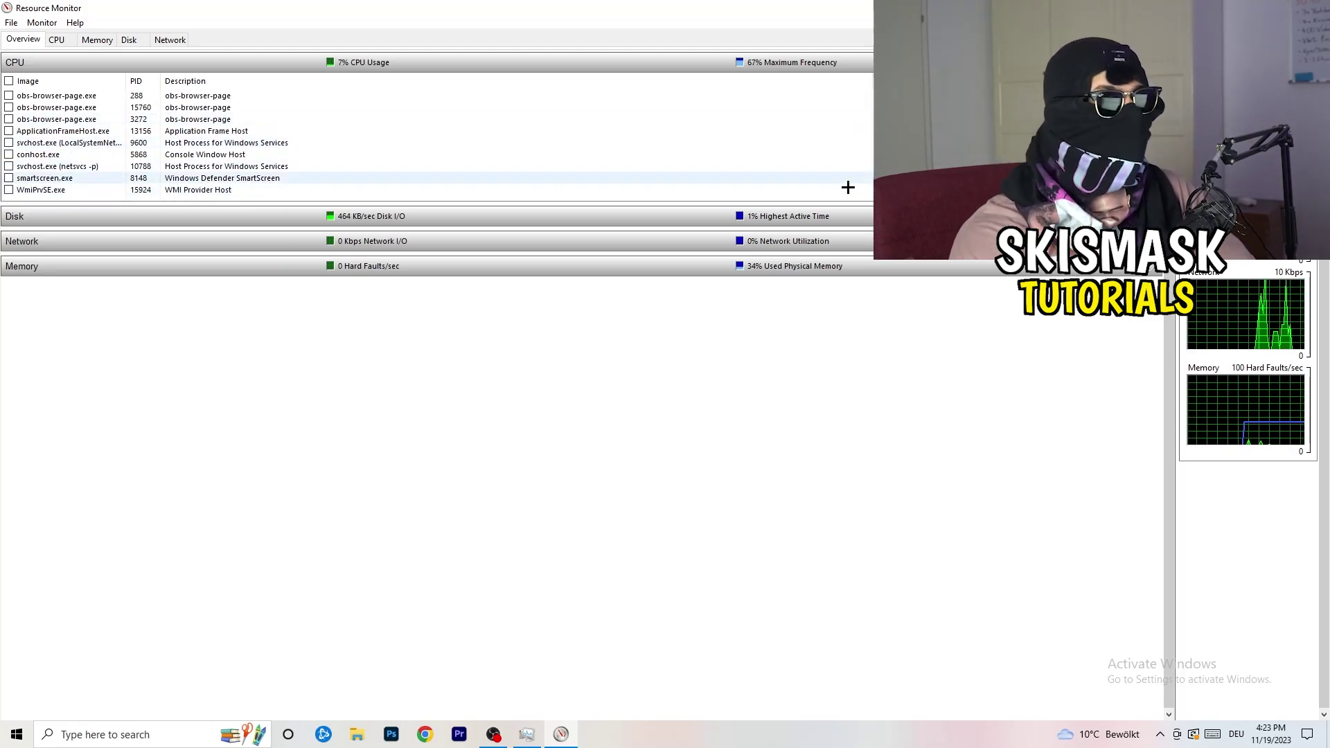
- Review the overview and the processes with network activity in Resource Monitor, closing both monitoring windows when done
{"action": "right_click", "coordinate": [790, 155]}
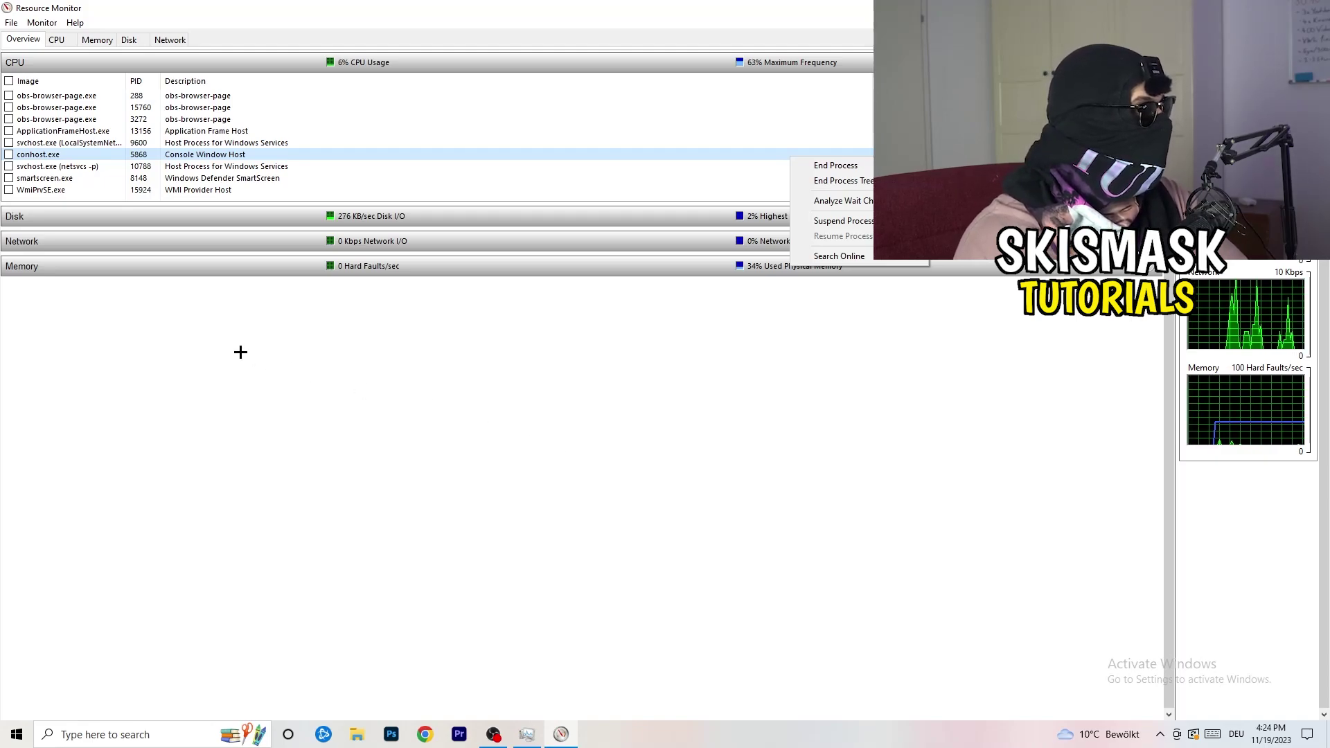
{"action": "left_click", "coordinate": [170, 40]}
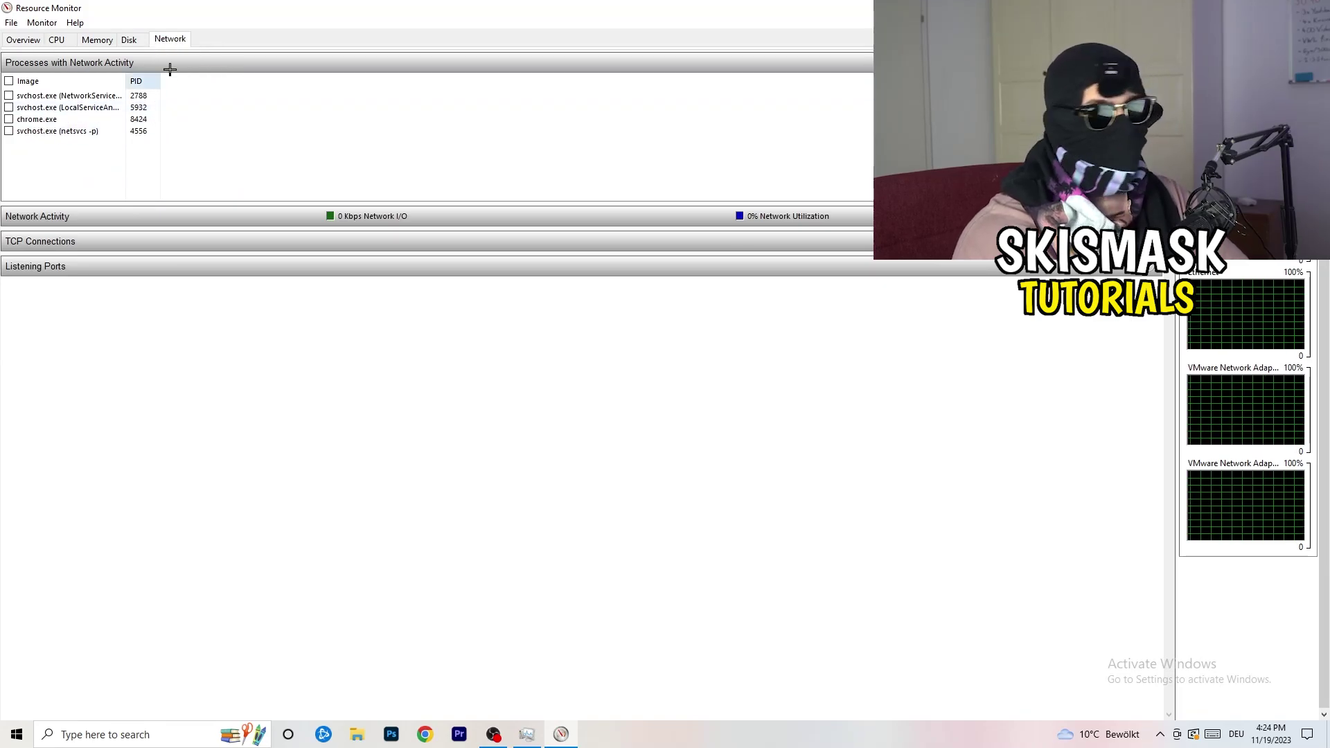
{"action": "left_click", "coordinate": [24, 39]}
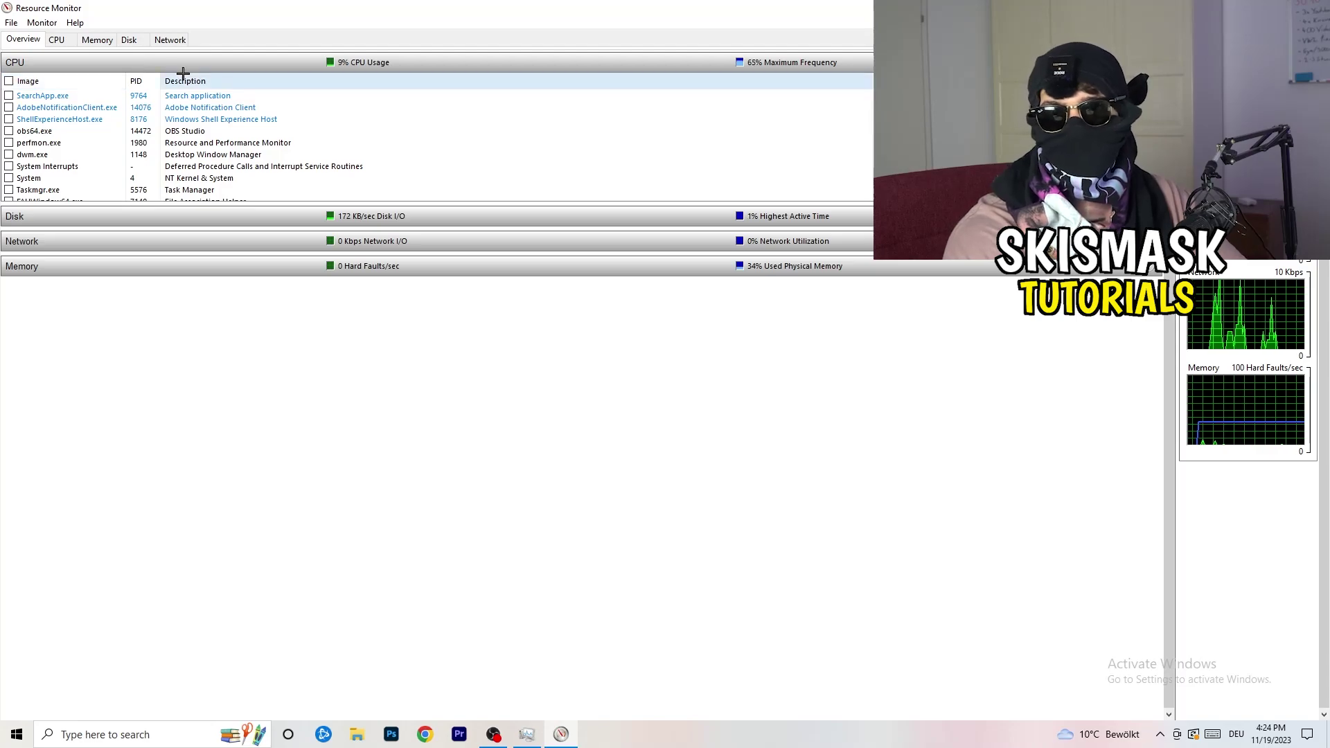
{"action": "left_click", "coordinate": [169, 39]}
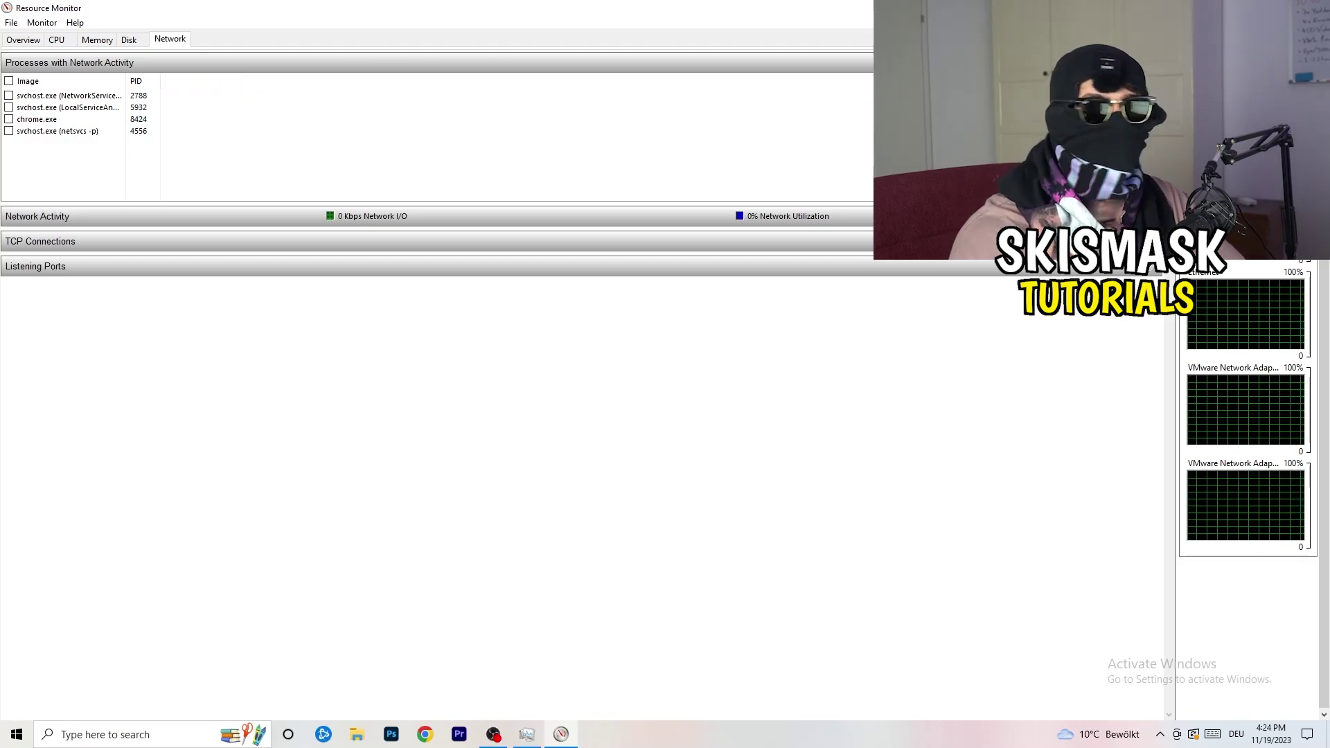
{"action": "key", "text": "alt+F4"}
{"action": "key", "text": "alt+F4"}
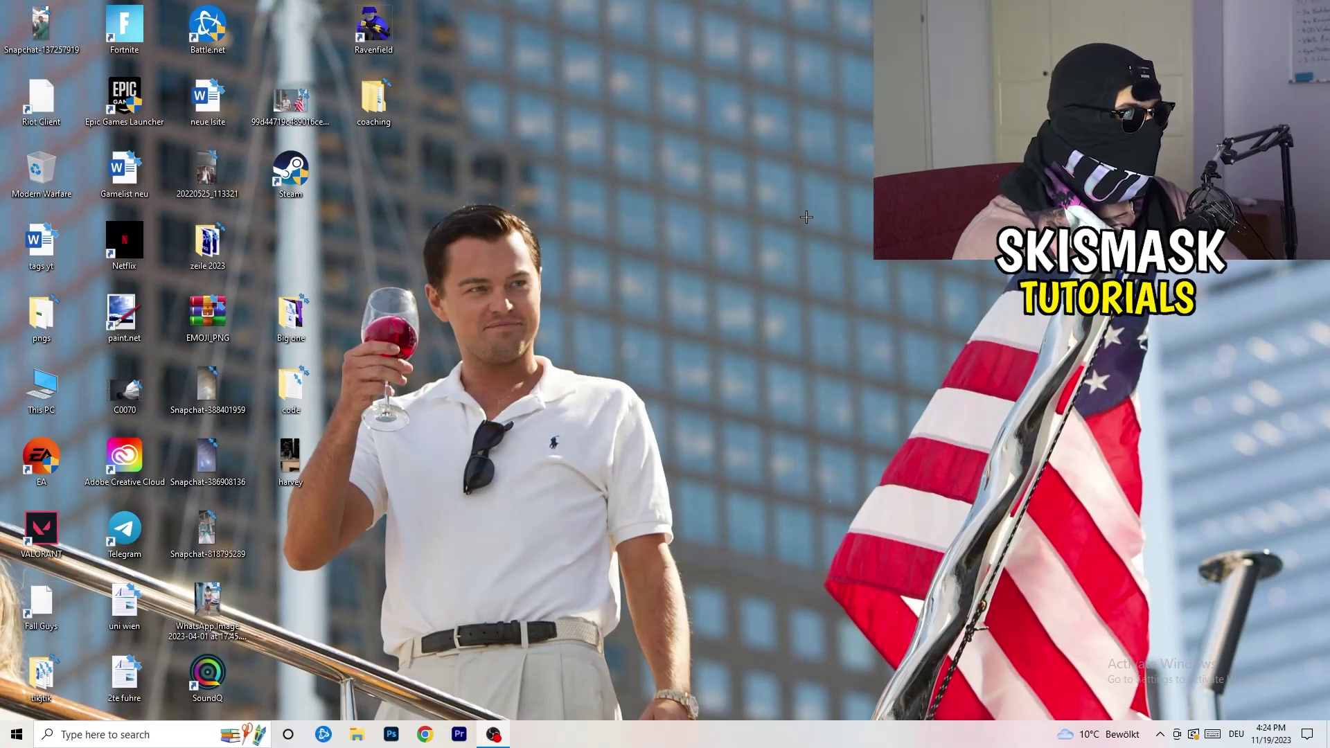
- Run the Windows network troubleshooter from the Network & Internet settings on all network adapters, and close it during detection
{"action": "left_click", "coordinate": [17, 734]}
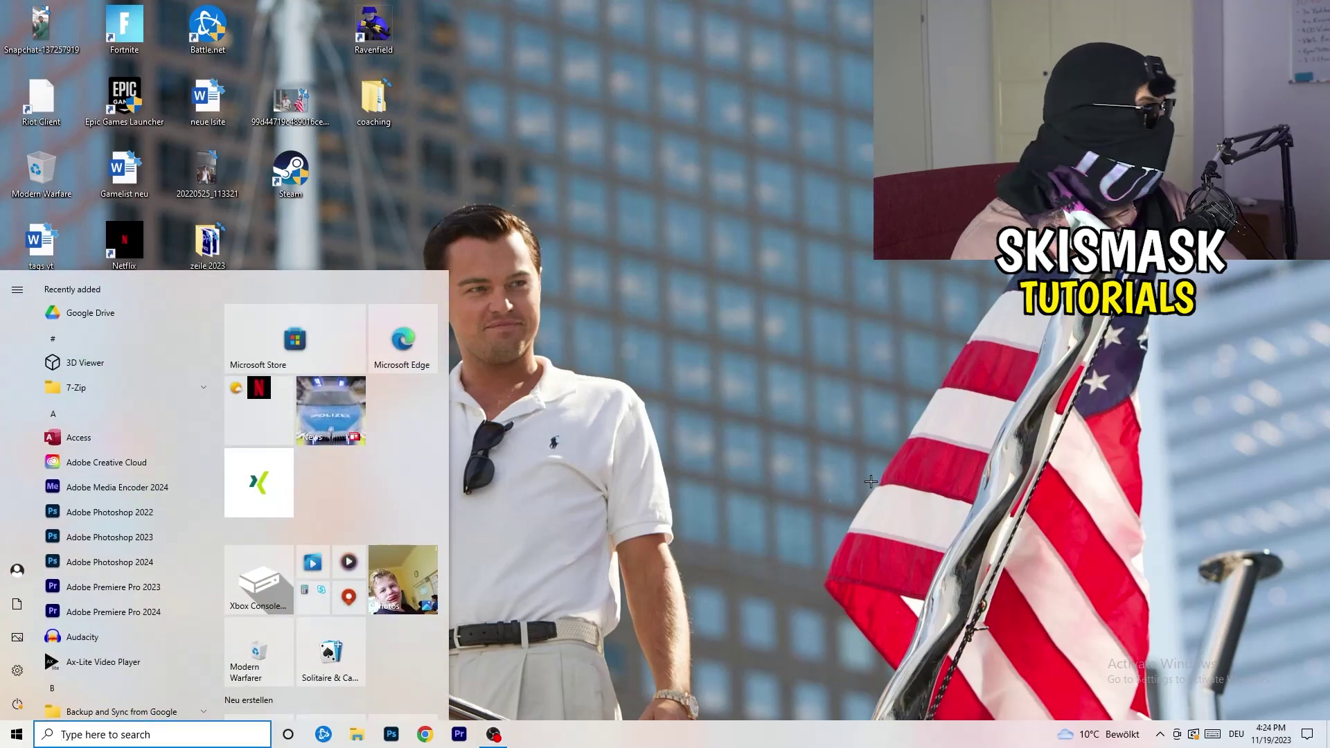
{"action": "left_click", "coordinate": [17, 669]}
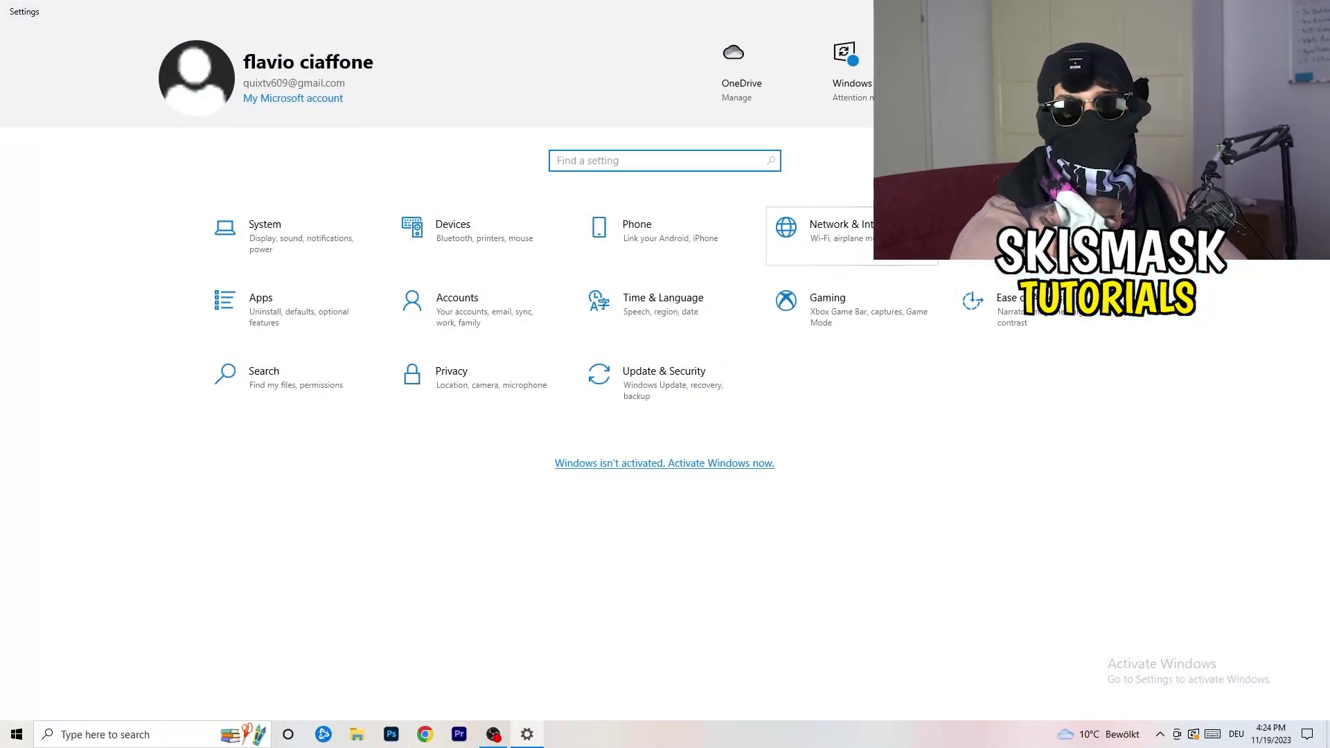
{"action": "left_click", "coordinate": [845, 235]}
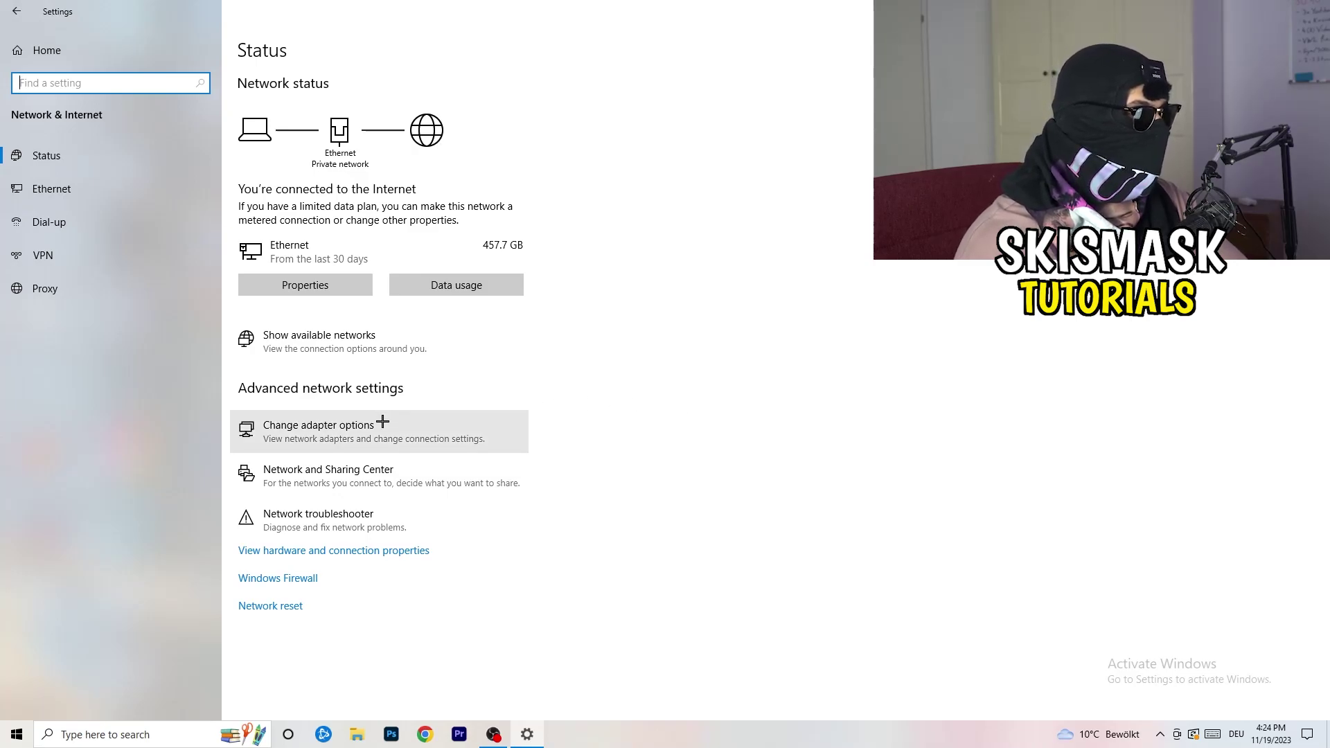
{"action": "left_click", "coordinate": [345, 528]}
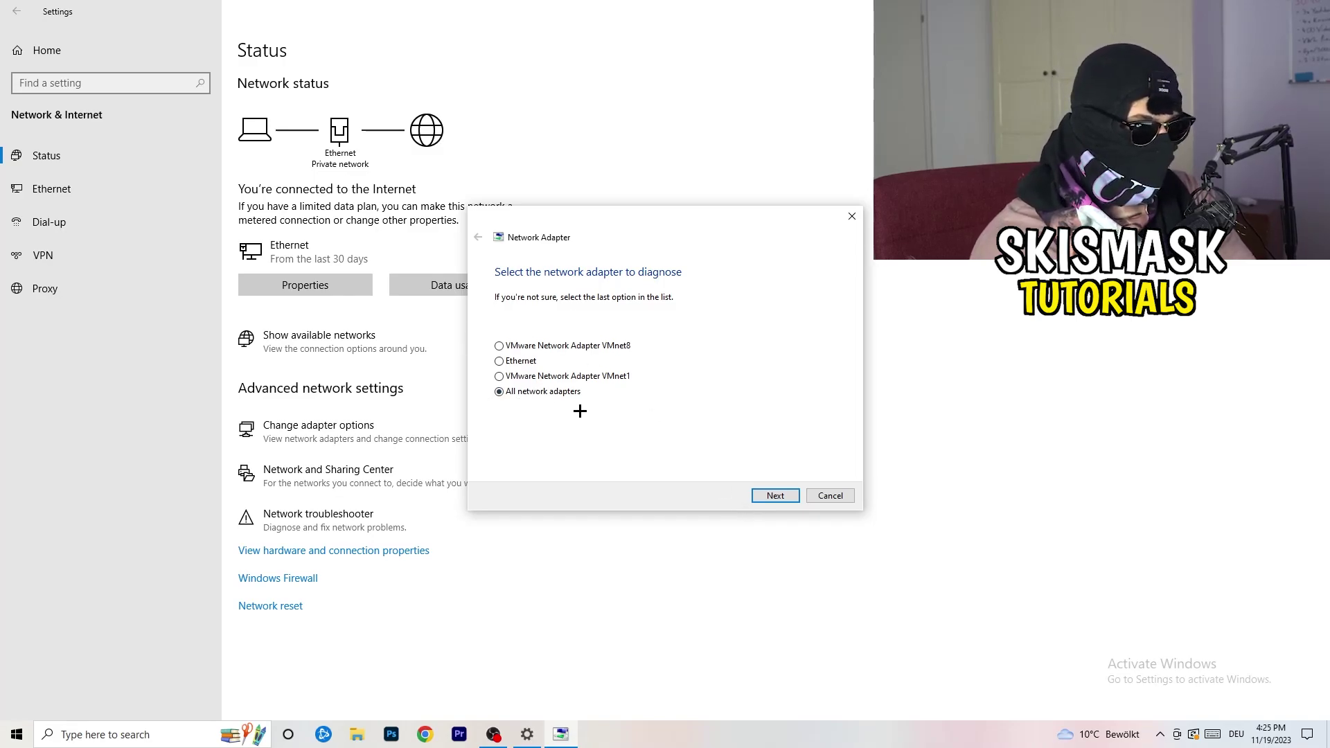
{"action": "left_click", "coordinate": [773, 496]}
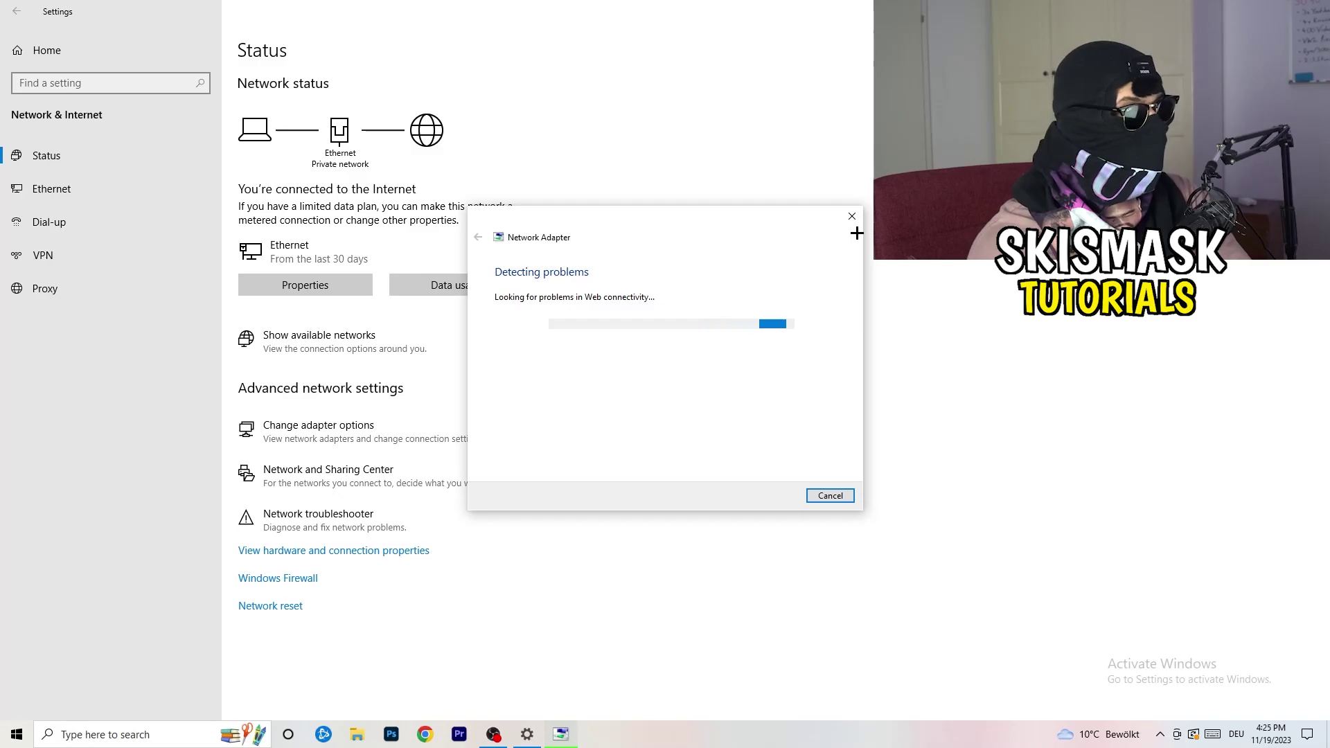
{"action": "left_click", "coordinate": [852, 218]}
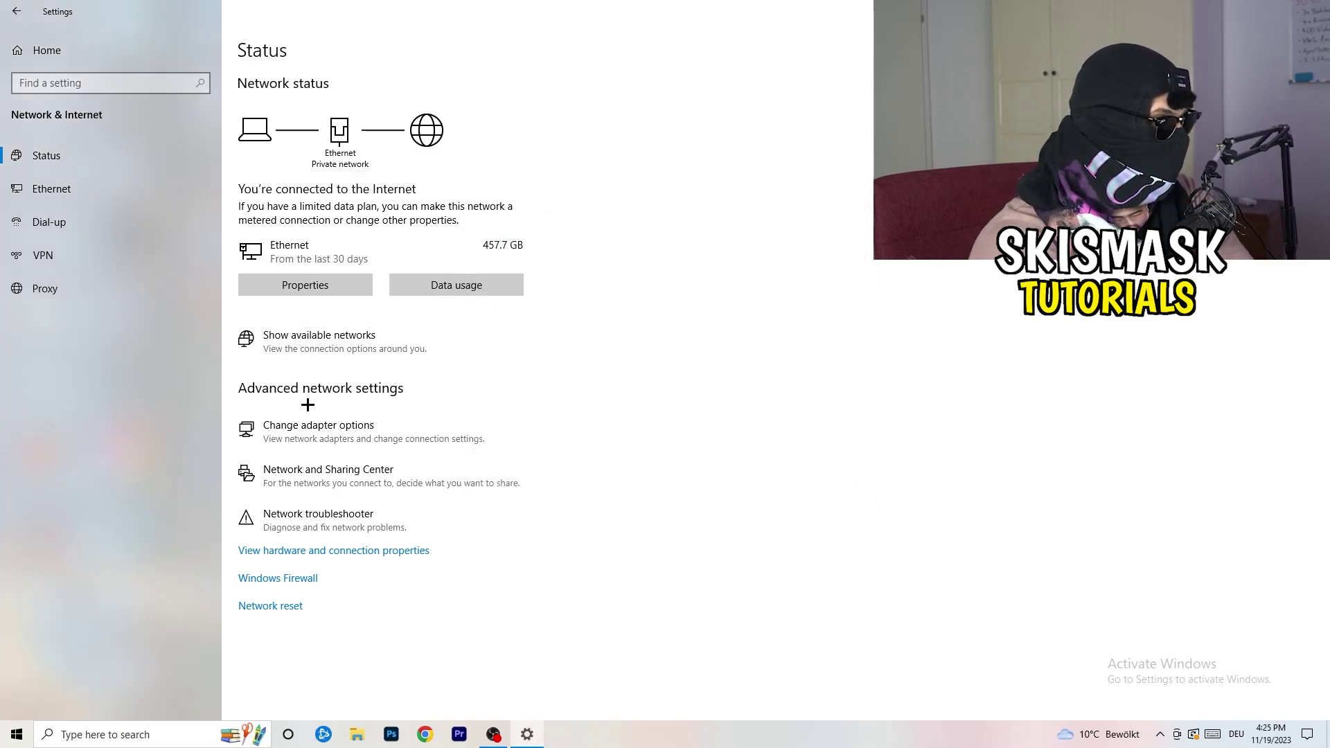
- Disable and re-enable the Ethernet adapter in Network Connections, and close that window
{"action": "left_click", "coordinate": [345, 439]}
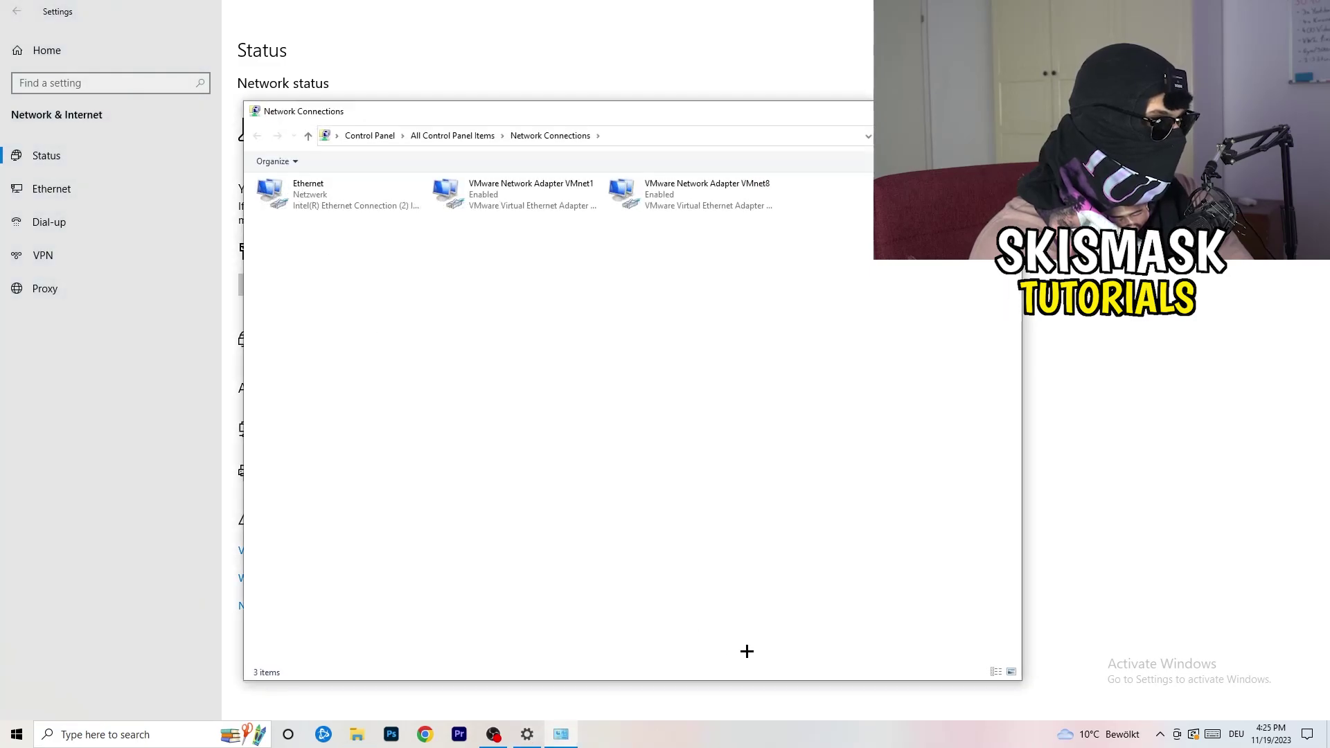
{"action": "key", "text": "super+Up"}
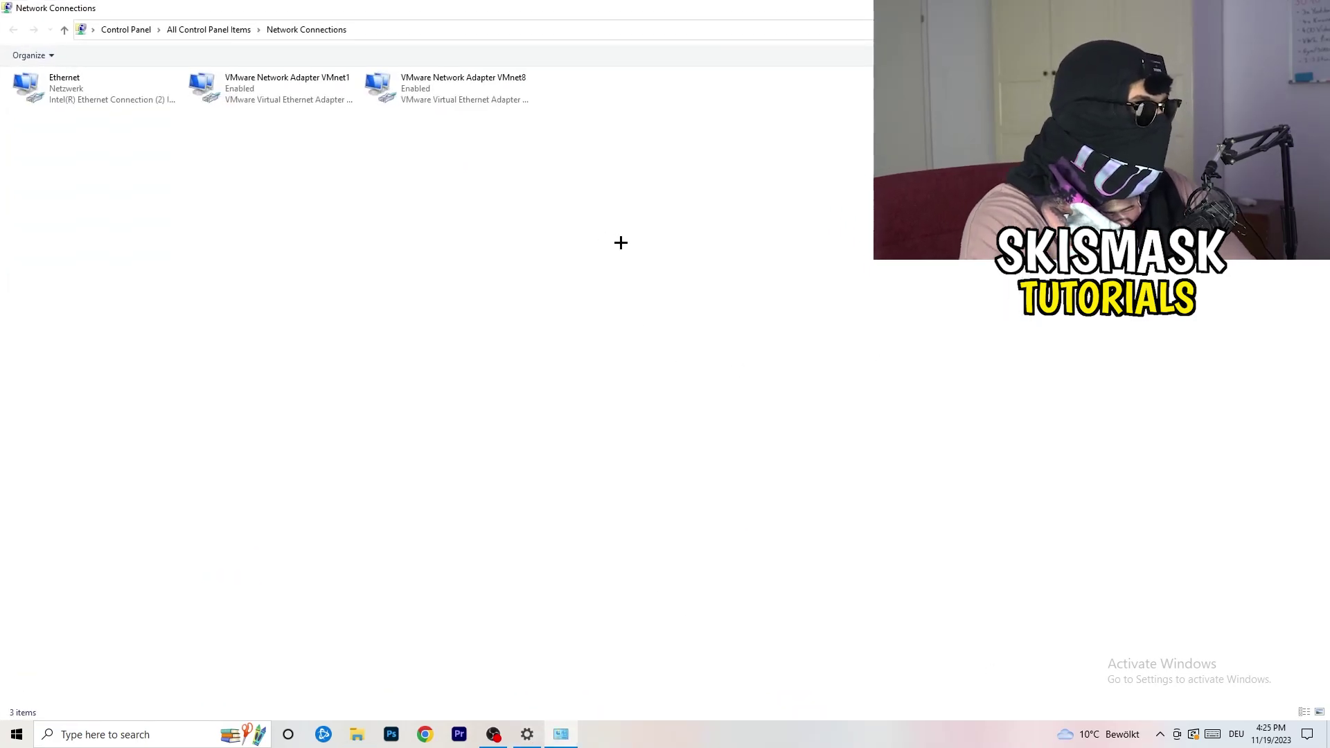
{"action": "left_click", "coordinate": [92, 85]}
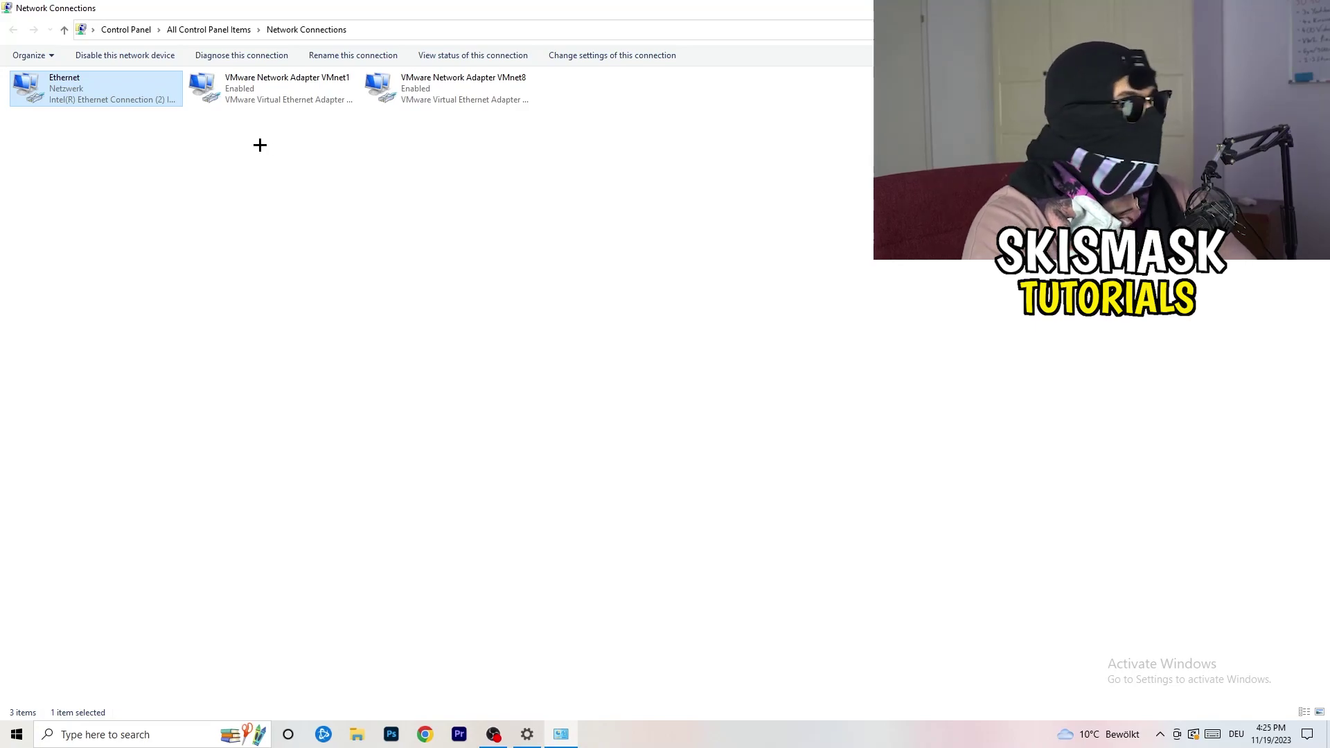
{"action": "right_click", "coordinate": [113, 84]}
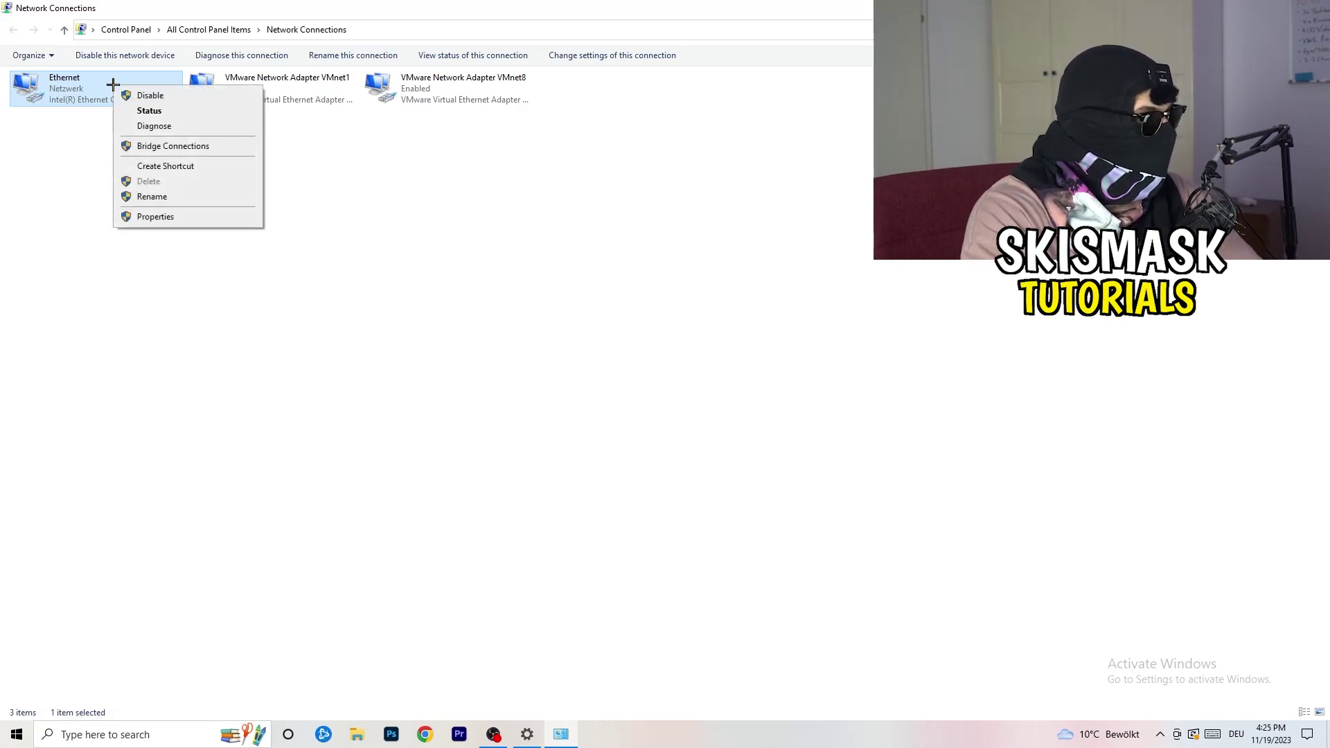
{"action": "left_click", "coordinate": [149, 94]}
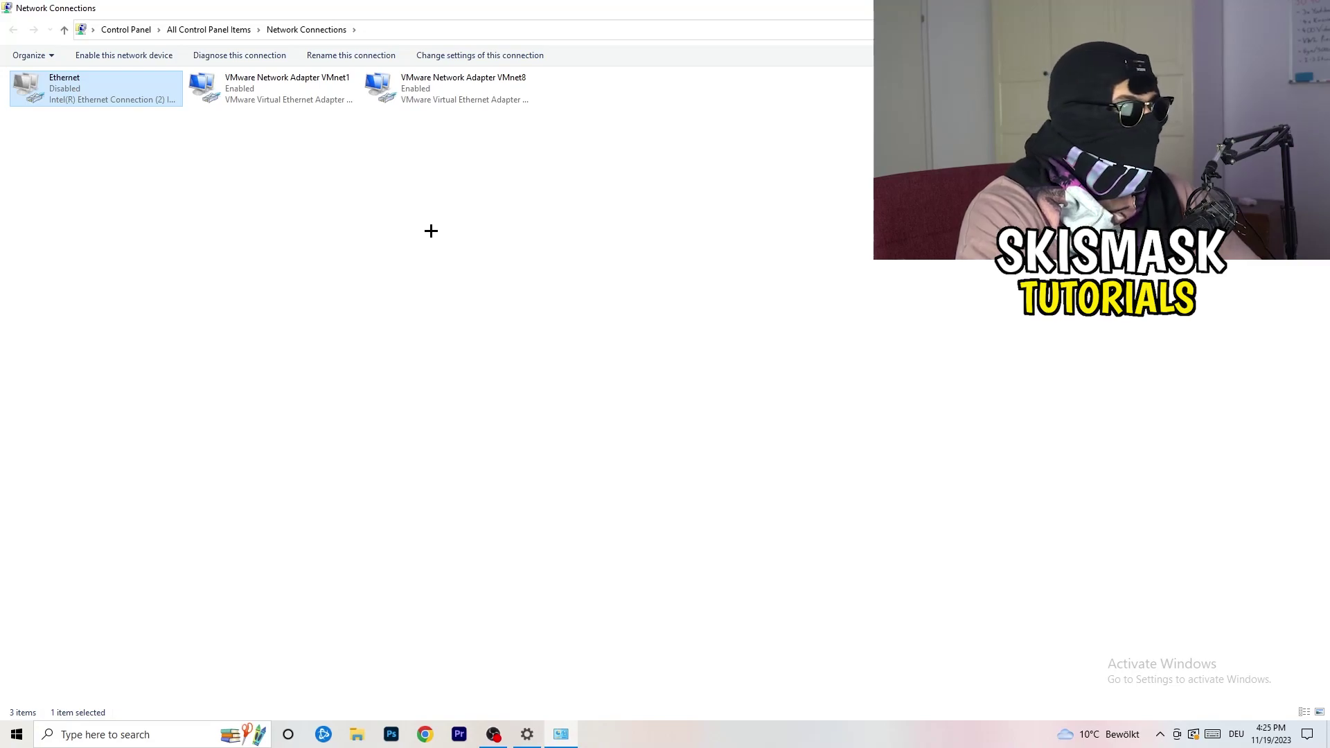
{"action": "right_click", "coordinate": [70, 102]}
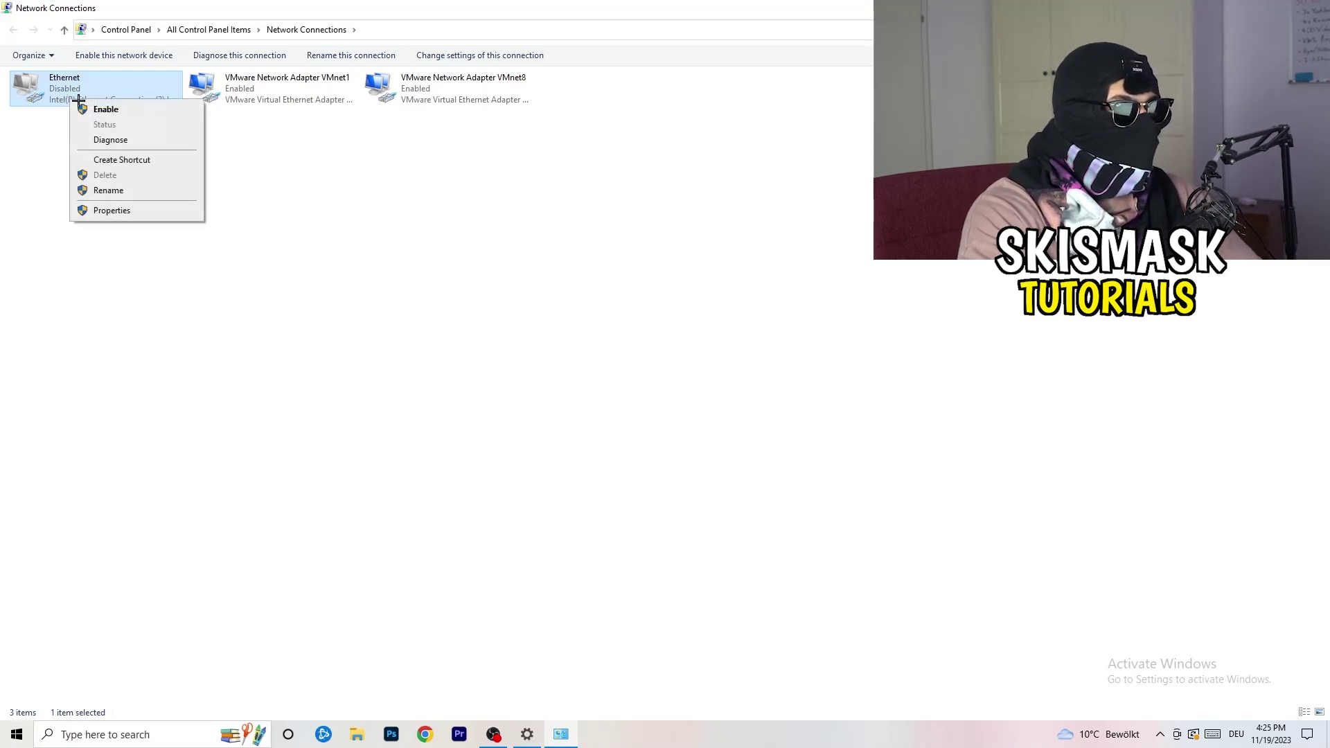
{"action": "left_click", "coordinate": [133, 113]}
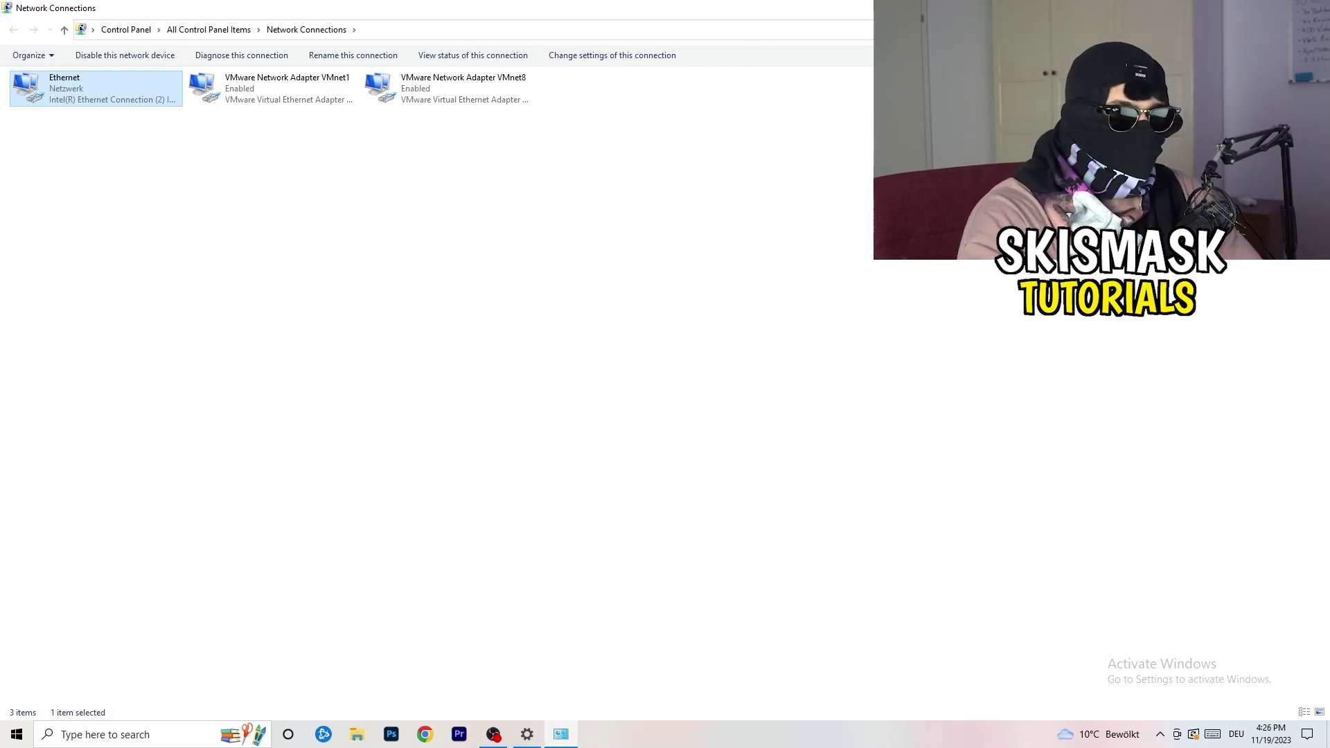
{"action": "key", "text": "alt+F4"}
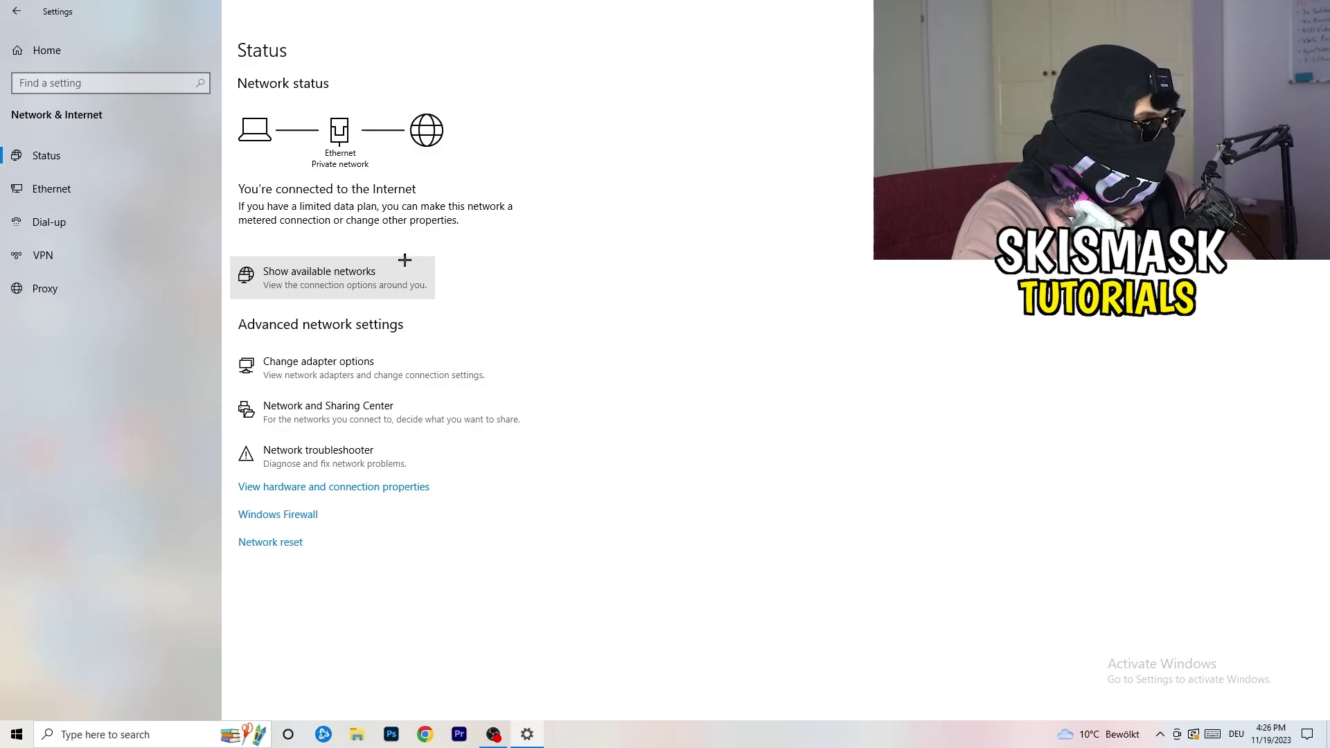
- Open the Ethernet connection's properties through the Network and Sharing Center and look through the items it uses
{"action": "left_click", "coordinate": [394, 418]}
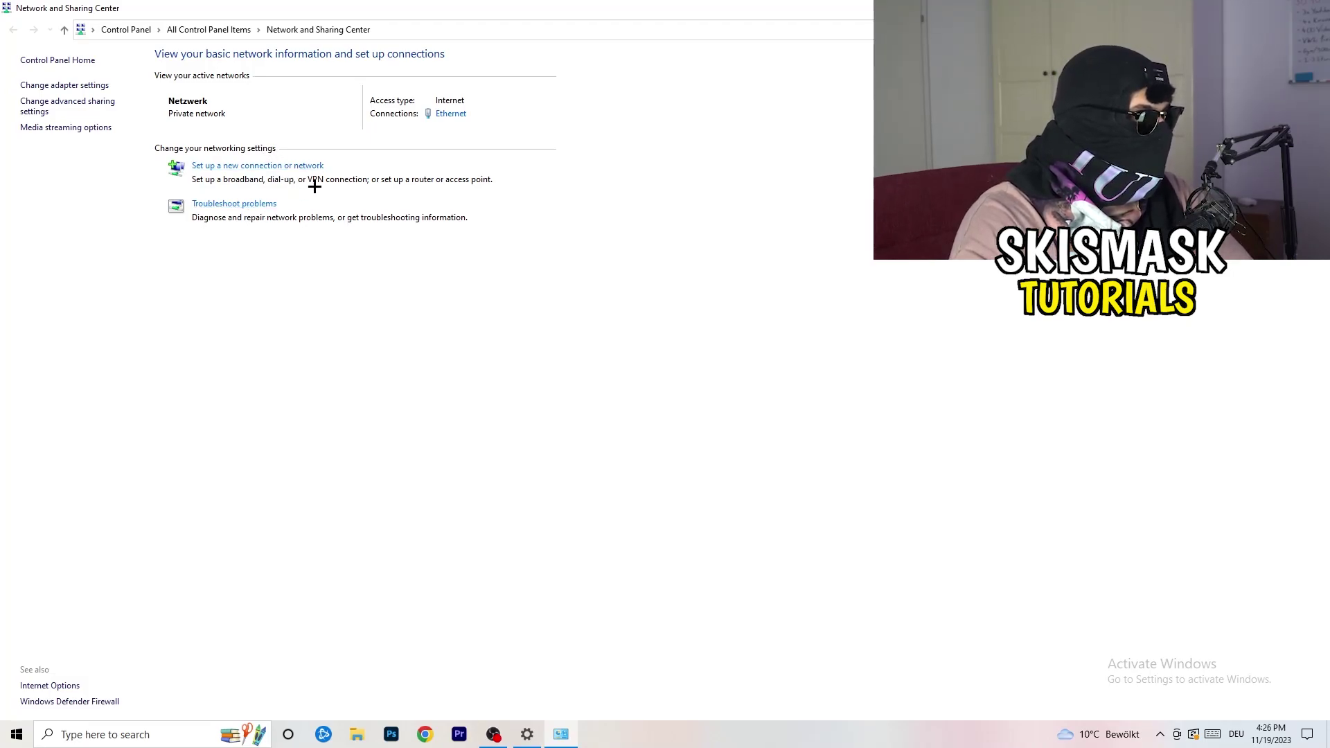
{"action": "left_click", "coordinate": [453, 116]}
{"action": "left_click_drag", "start_coordinate": [661, 221], "coordinate": [337, 136]}
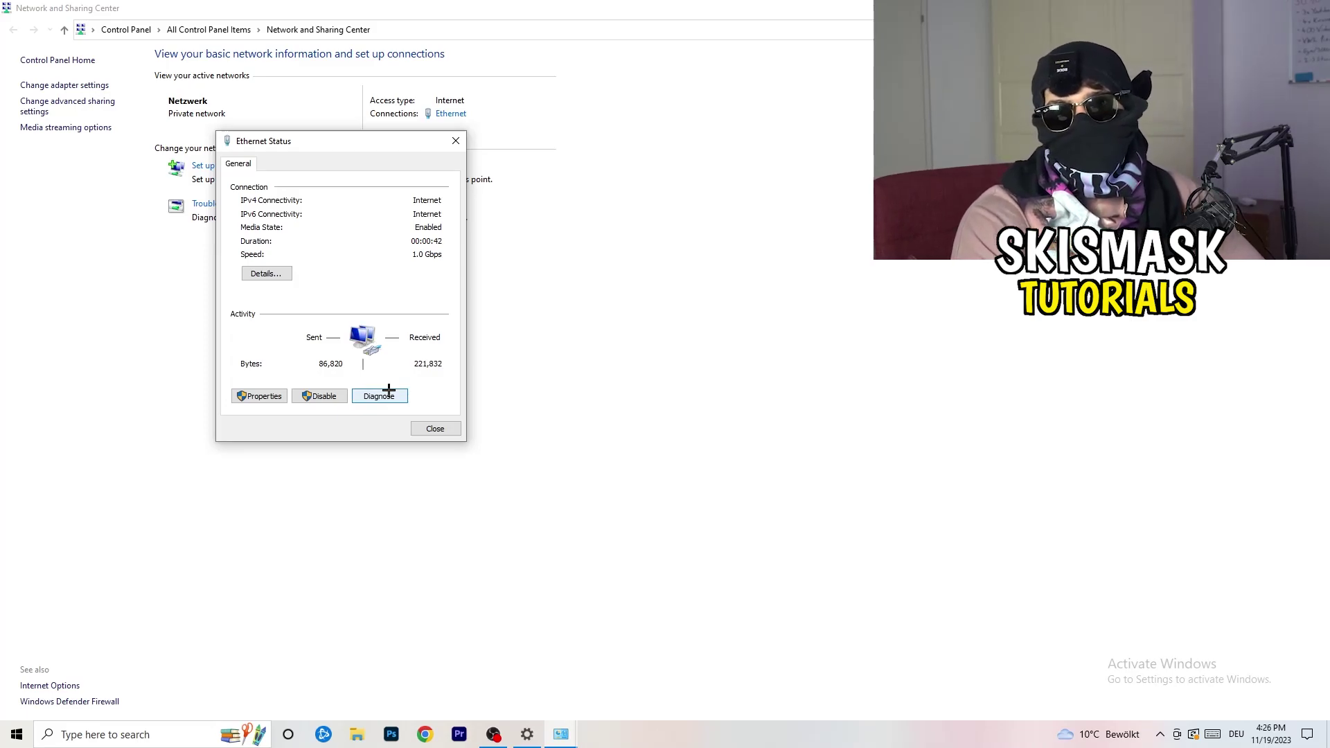
{"action": "left_click", "coordinate": [262, 396]}
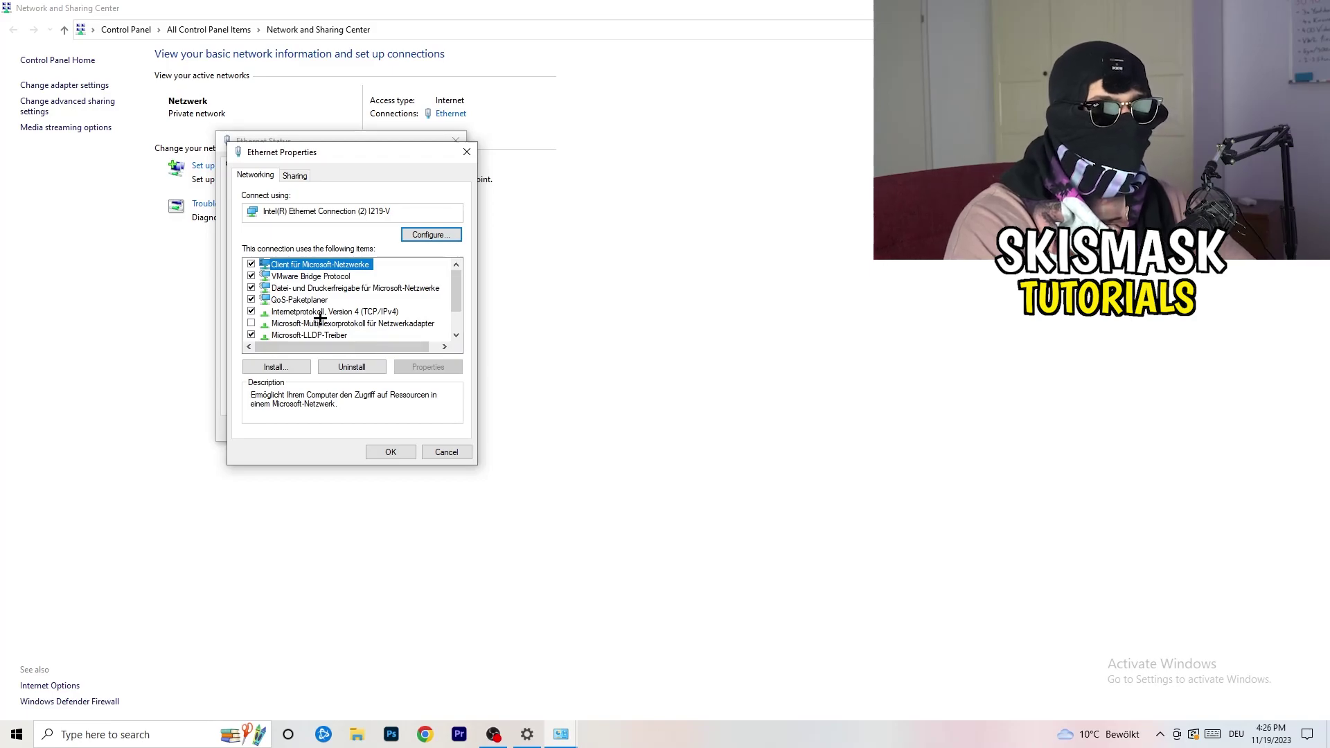
{"action": "scroll", "coordinate": [322, 307], "scroll_direction": "down", "scroll_amount": 1}
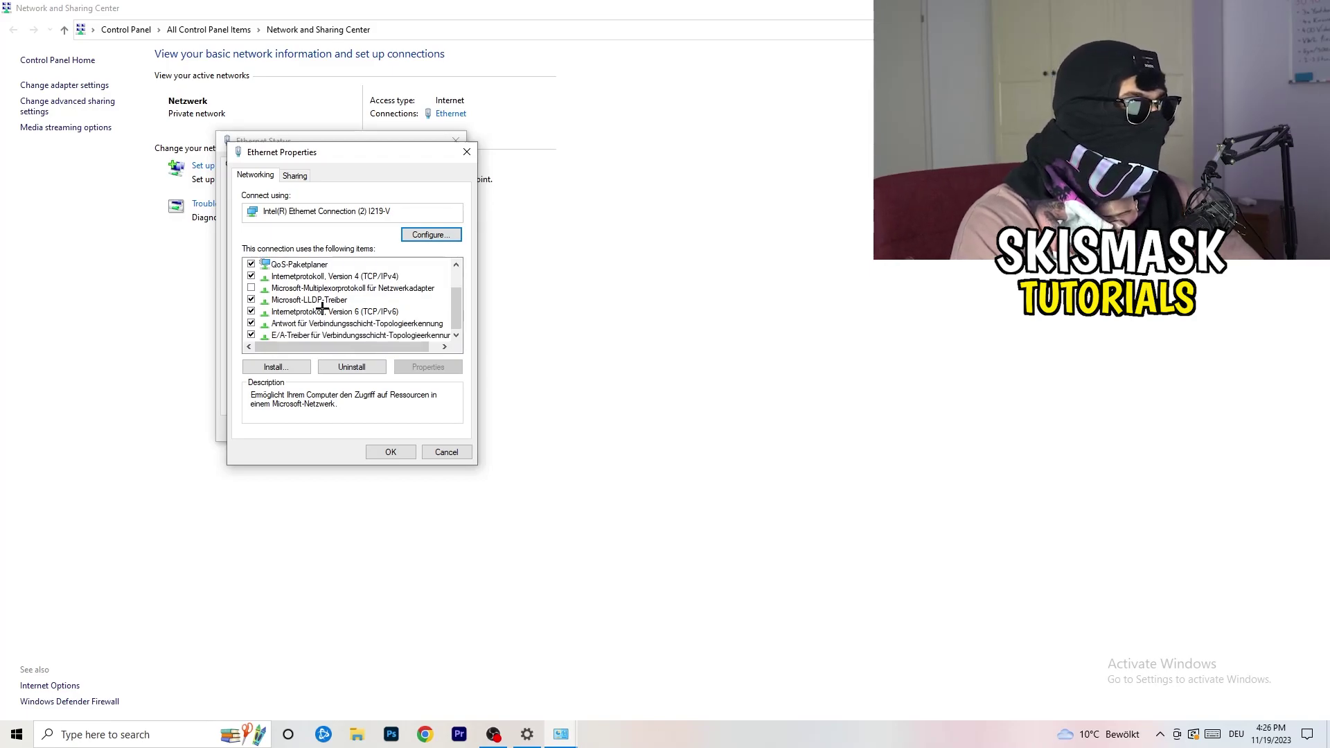
{"action": "scroll", "coordinate": [323, 306], "scroll_direction": "up", "scroll_amount": 1}
{"action": "scroll", "coordinate": [325, 306], "scroll_direction": "down", "scroll_amount": 1}
{"action": "scroll", "coordinate": [329, 306], "scroll_direction": "up", "scroll_amount": 1}
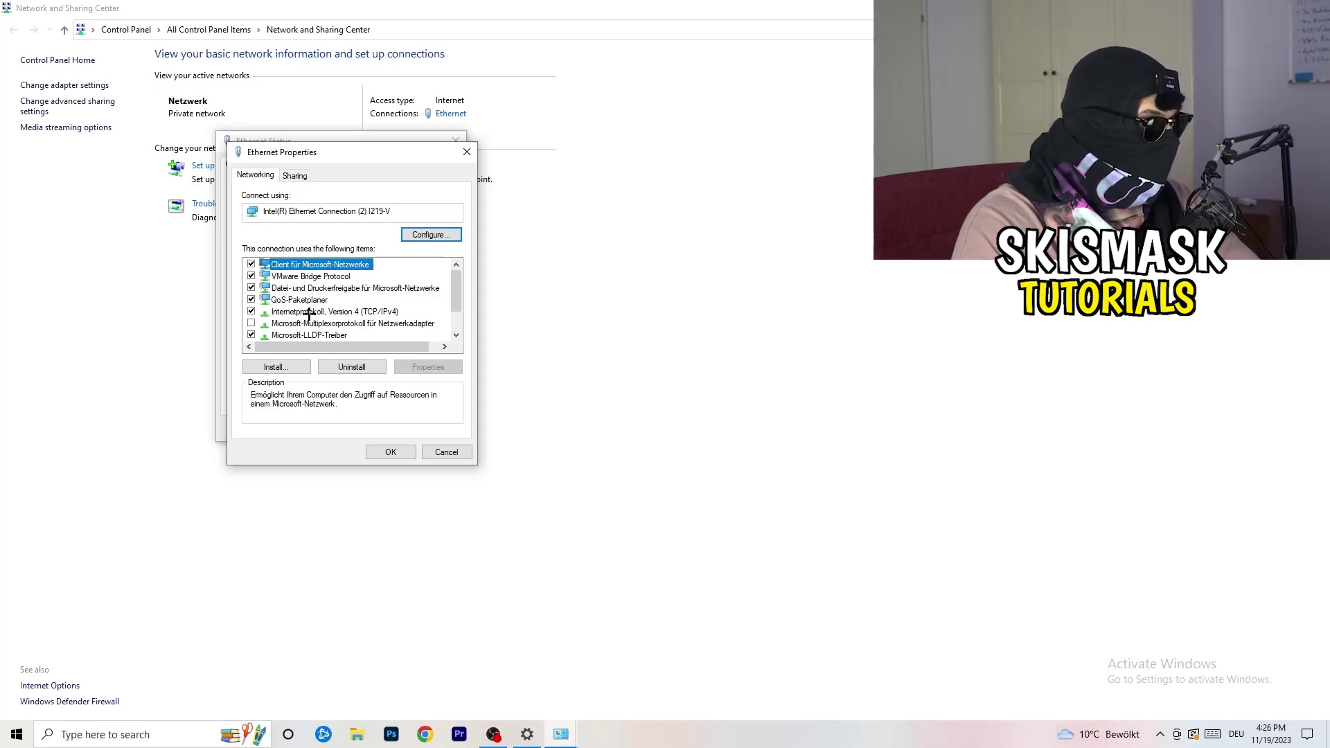
- Try switching the Ethernet adapter's IPv4 settings to a manually specified IP address and DNS servers, and discard the change
{"action": "double_click", "coordinate": [308, 313]}
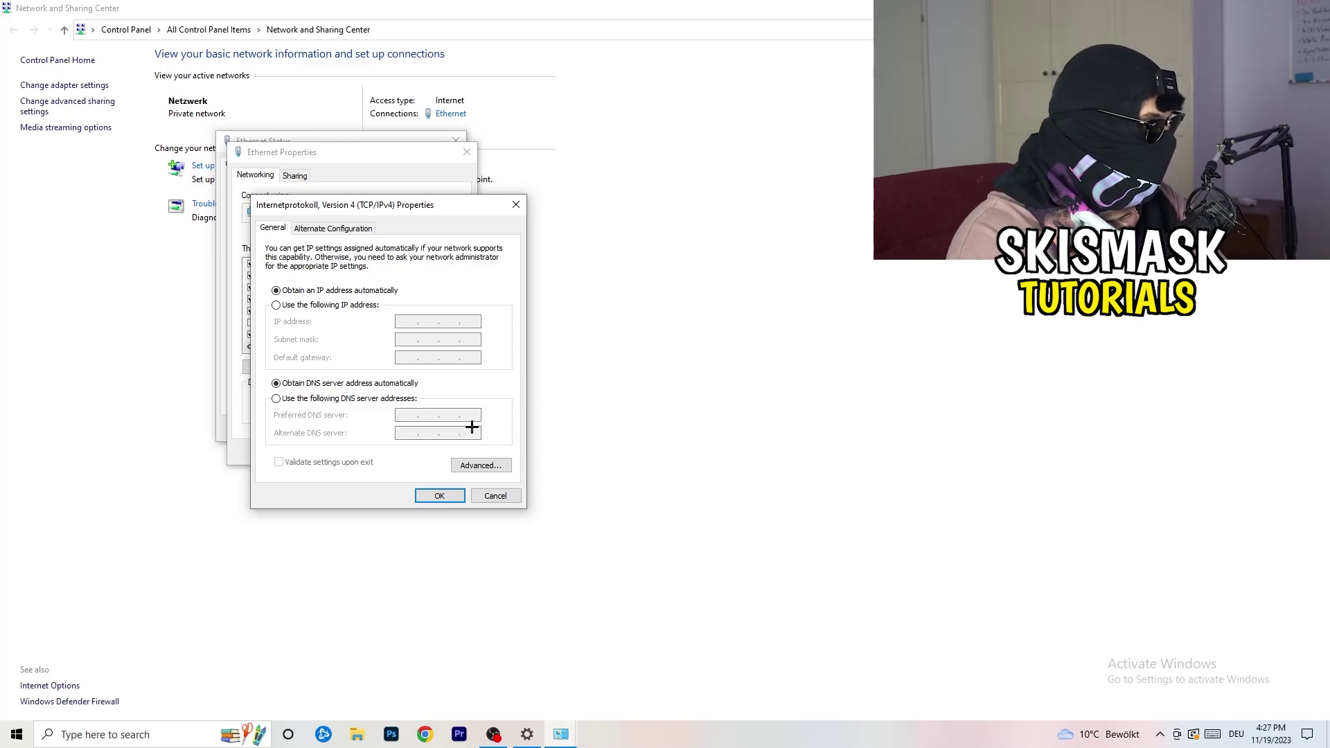
{"action": "left_click", "coordinate": [280, 307]}
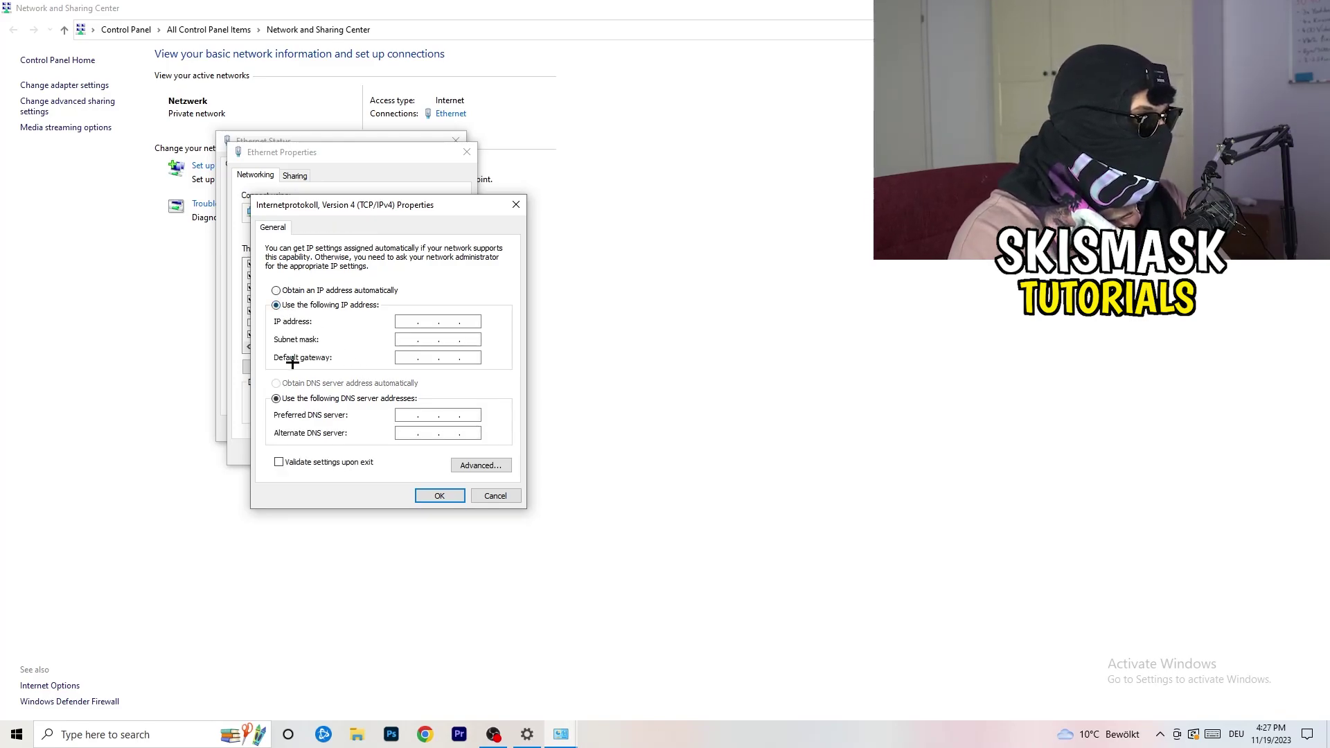
{"action": "left_click", "coordinate": [407, 318]}
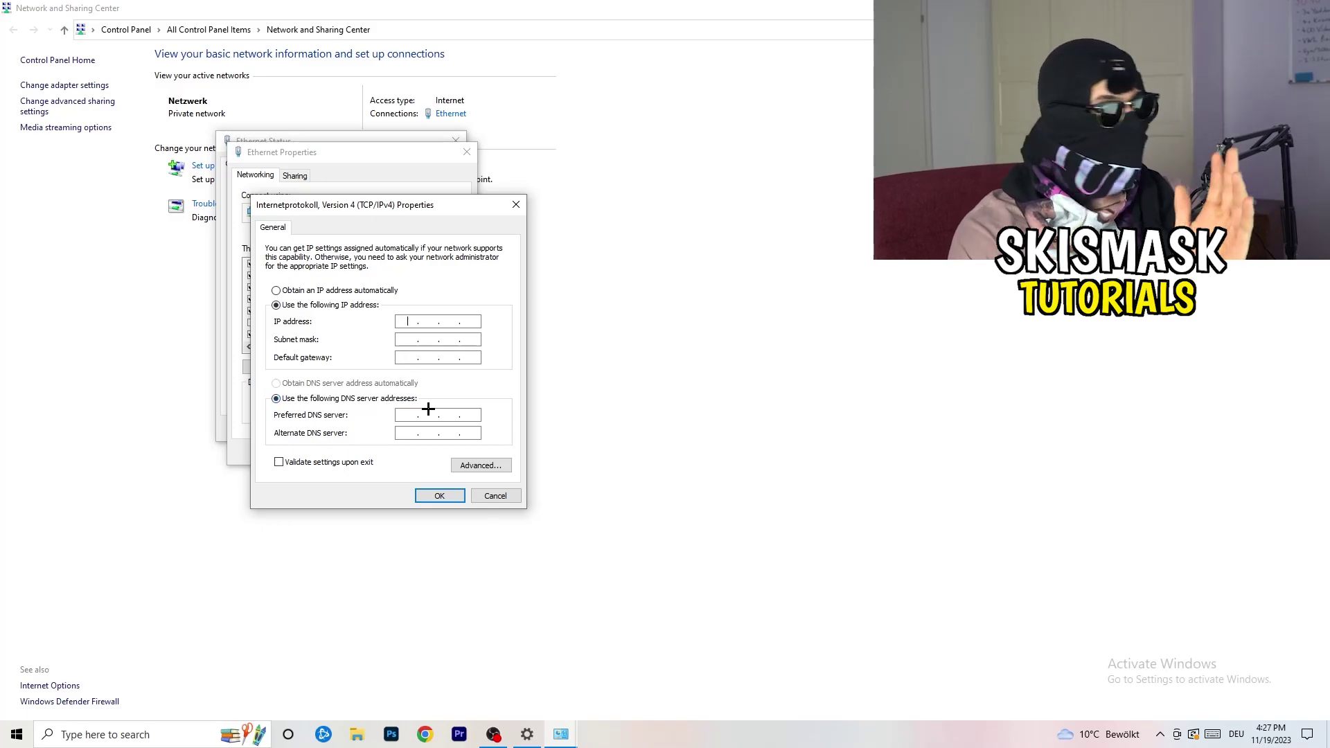
{"action": "left_click", "coordinate": [515, 203]}
{"action": "left_click", "coordinate": [467, 151]}
{"action": "left_click", "coordinate": [455, 138]}
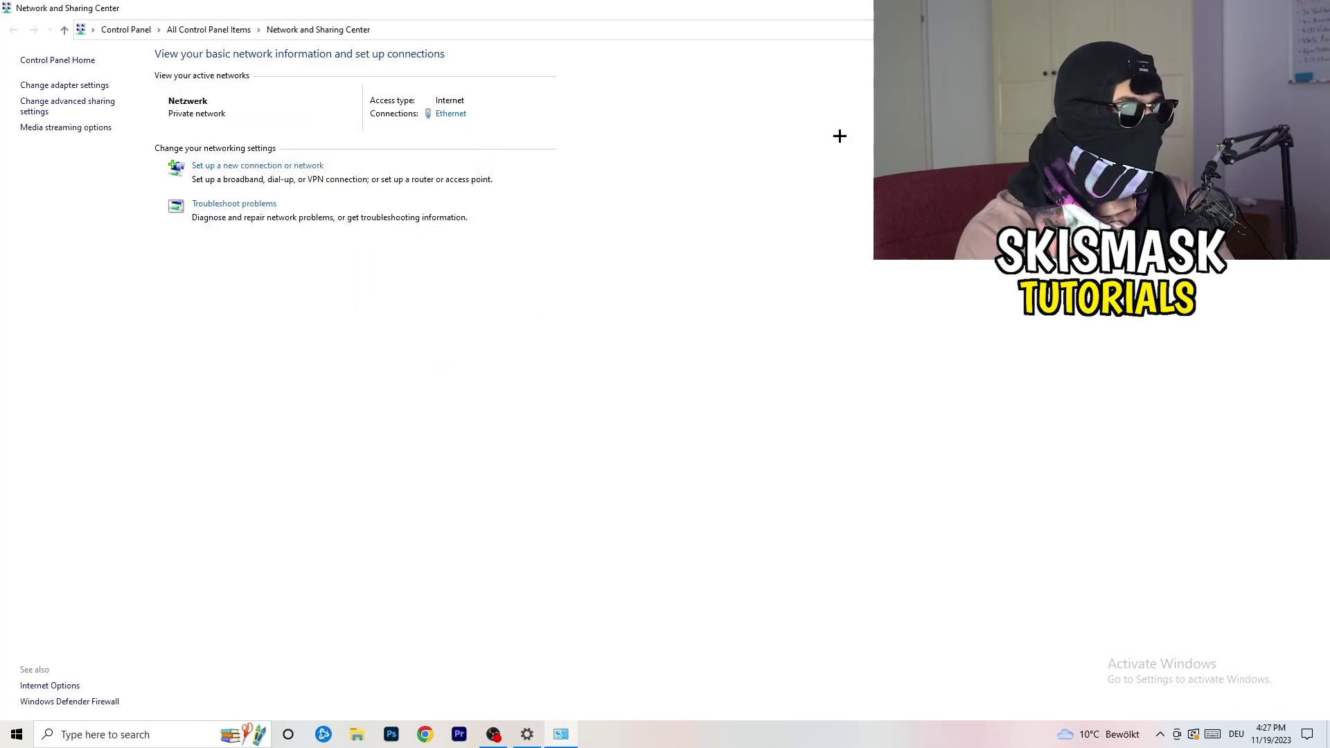
{"action": "key", "text": "alt+F4"}
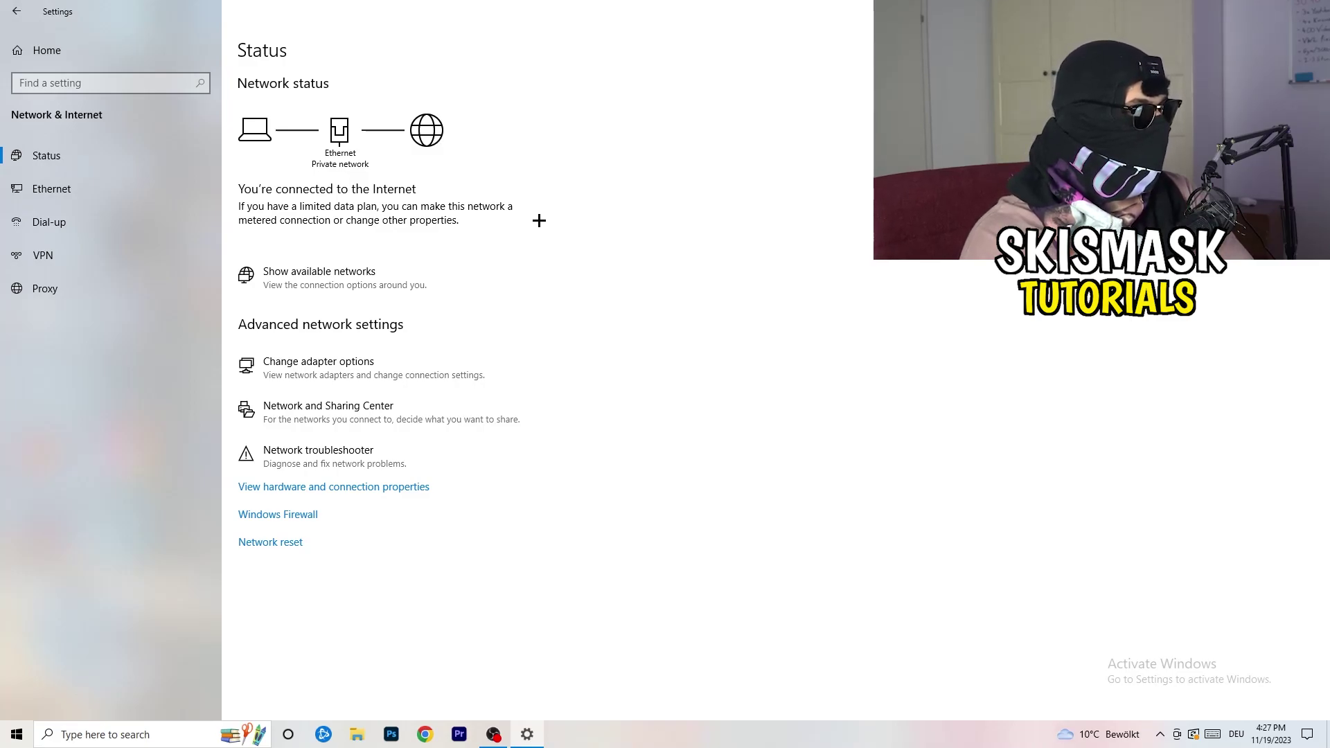
- Show the available networks, return to the Network & Internet settings from there, and close Settings
{"action": "left_click", "coordinate": [354, 271]}
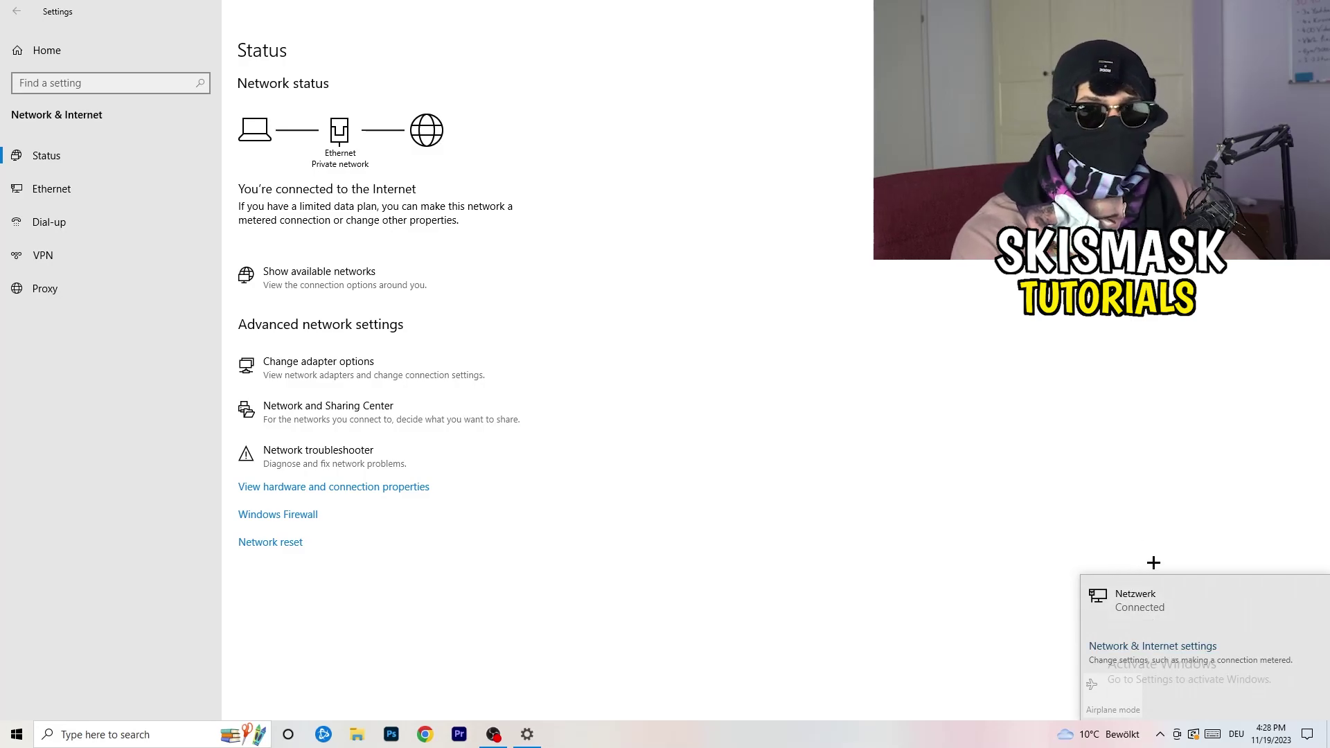
{"action": "left_click", "coordinate": [1140, 644]}
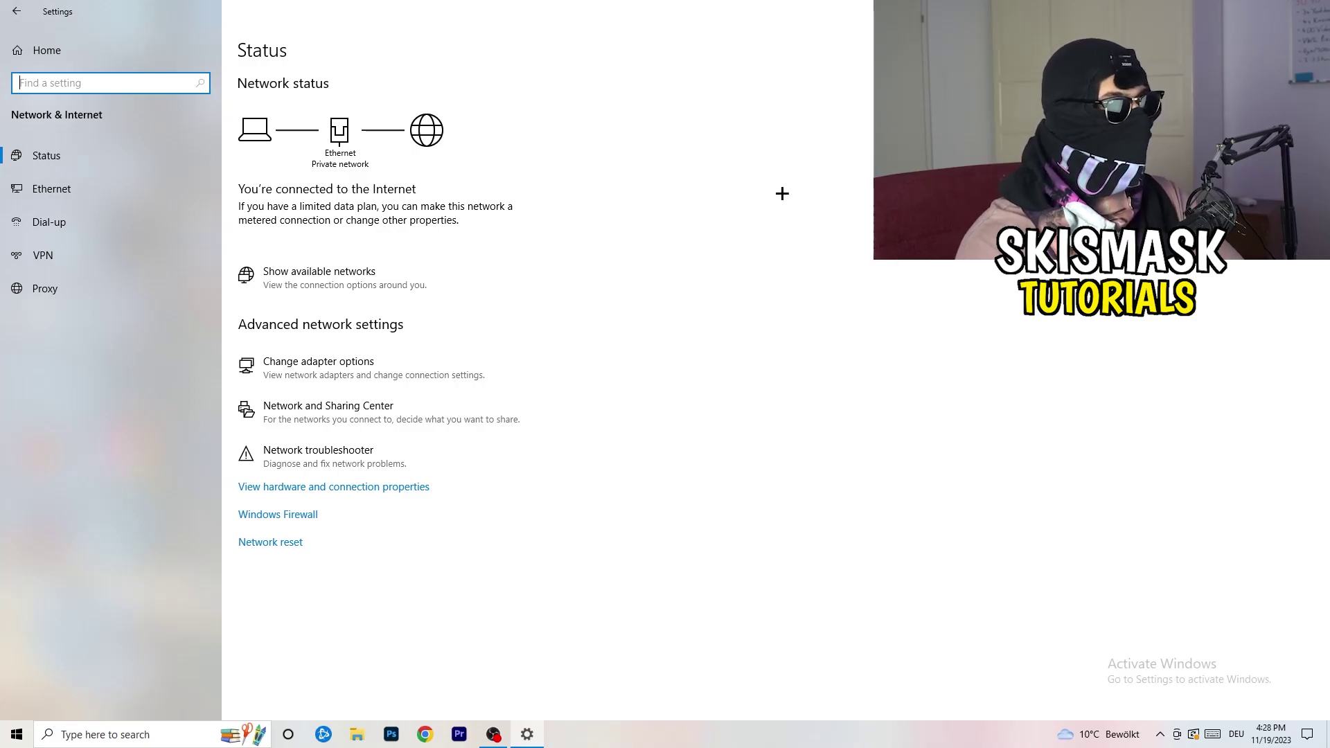
{"action": "key", "text": "alt+F4"}
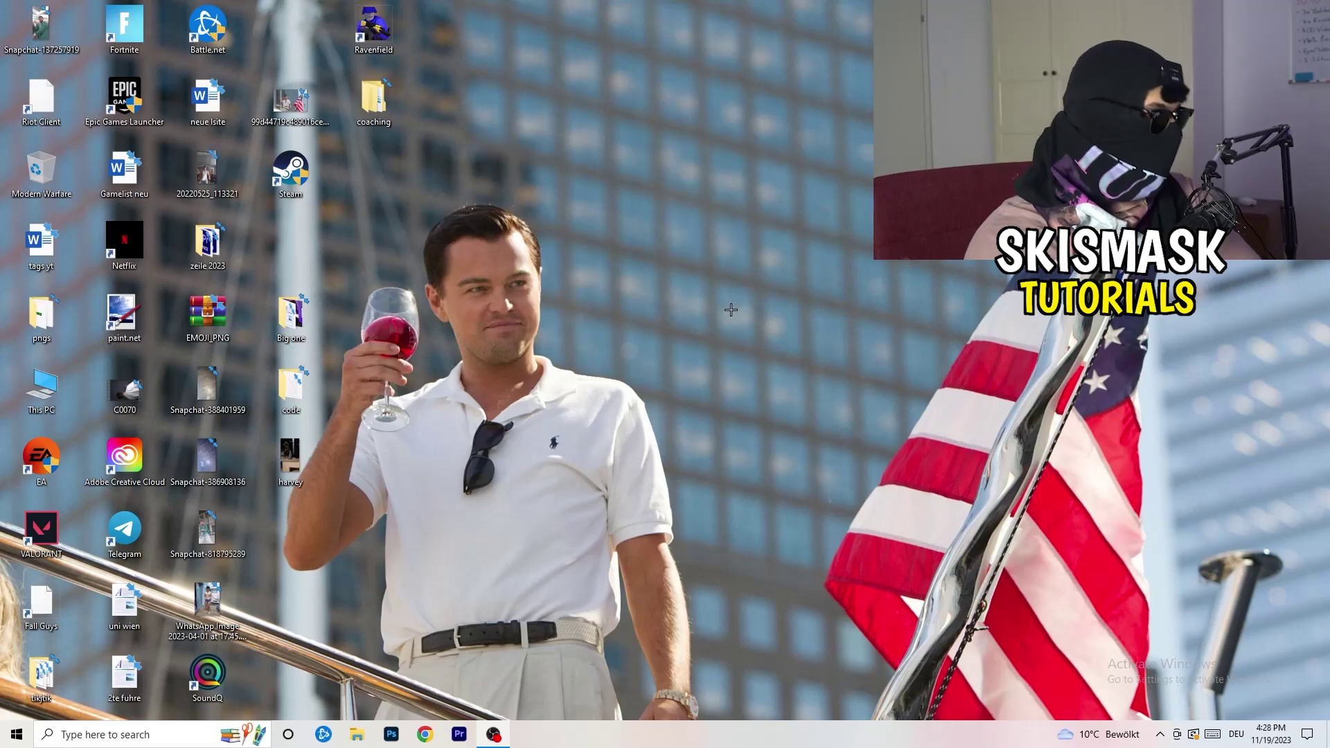
- Check the Windows Update status under Update & Security in Settings, and close the window
{"action": "left_click", "coordinate": [17, 735]}
{"action": "left_click", "coordinate": [16, 675]}
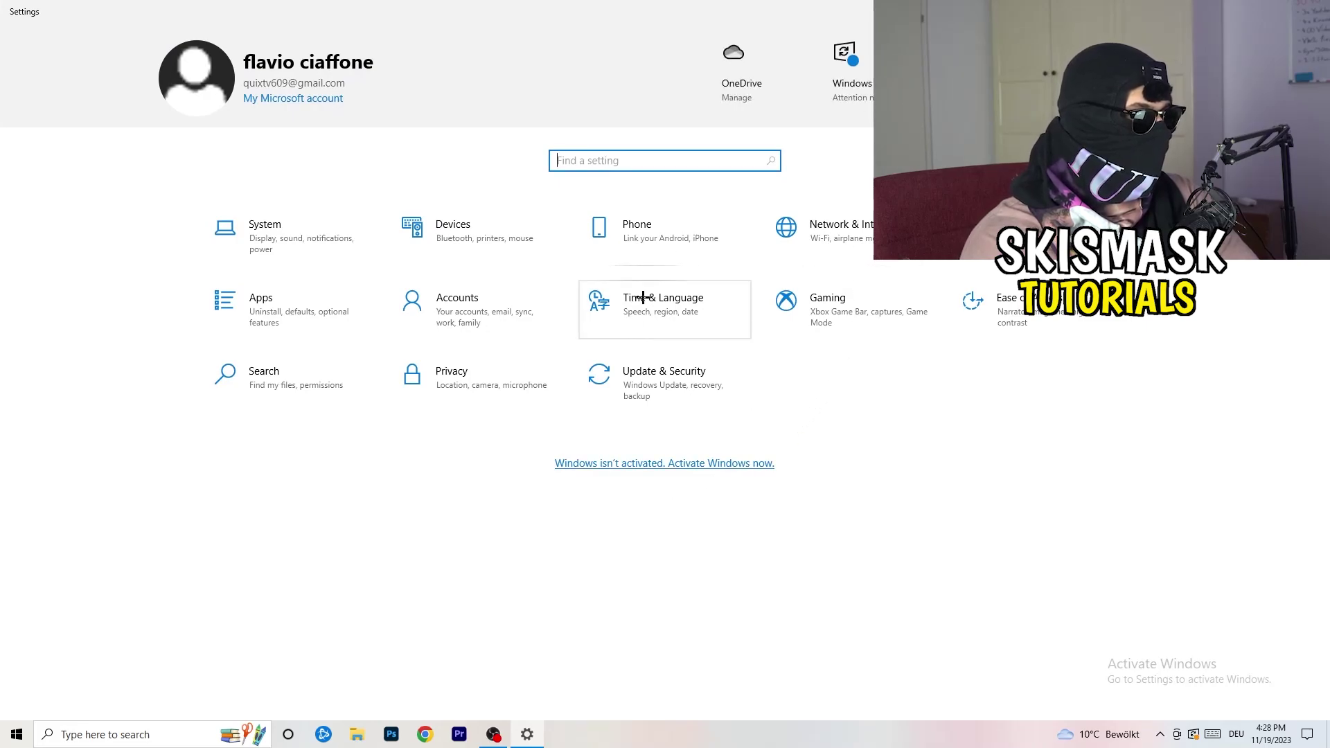
{"action": "left_click", "coordinate": [638, 384]}
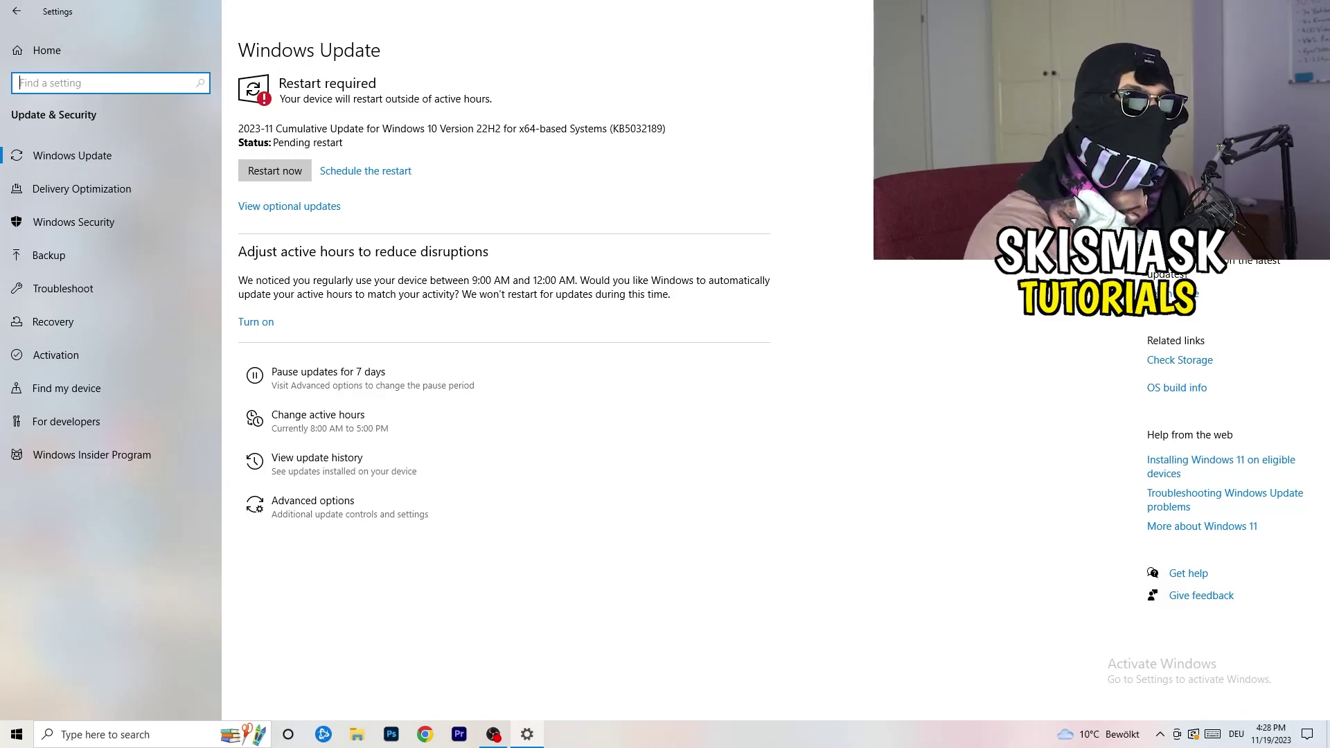
{"action": "key", "text": "alt+F4"}
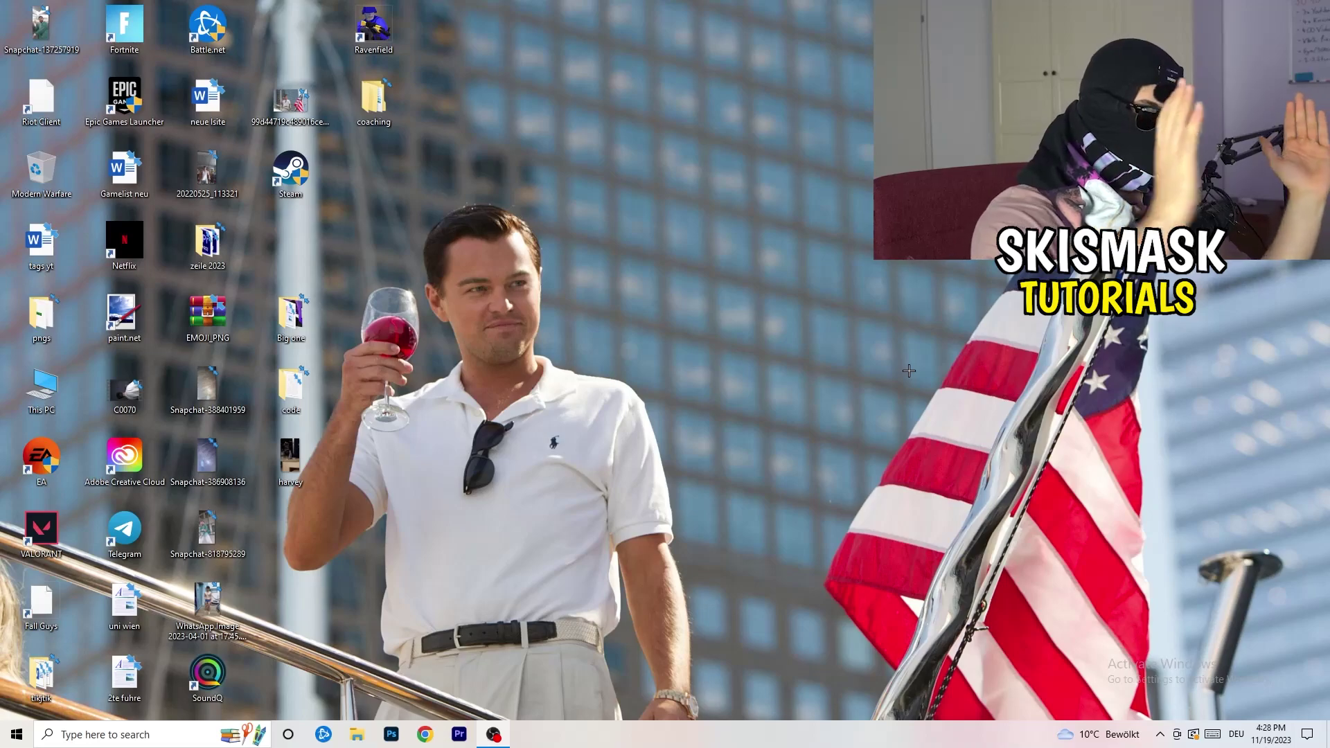